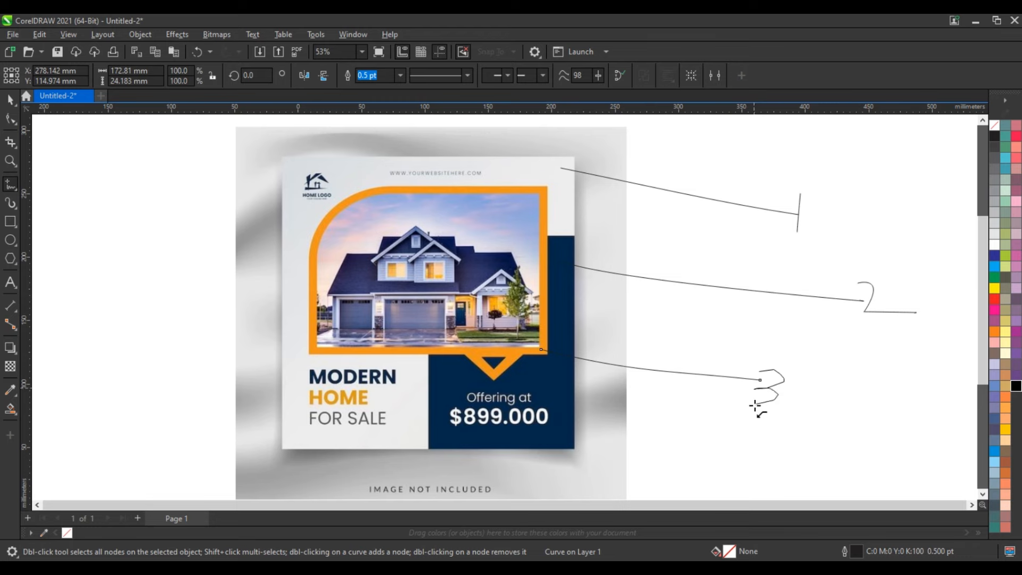
Draw a freehand callout line from the flyer's house photo in the reference image and label it 4
mouse_move(515, 329)
mouse_down()
mouse_move(619, 412)
mouse_move(710, 447)
mouse_move(744, 436)
mouse_move(748, 463)
mouse_up()
scroll(838, 418, down, 4)
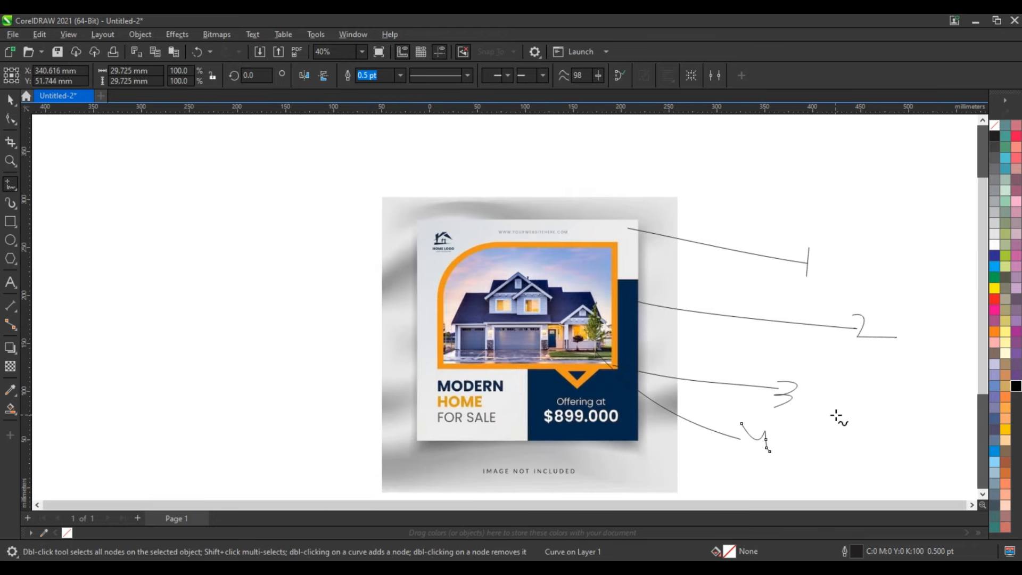
Draw a square of about 314 mm in the empty space beside the reference flyer
click(10, 166)
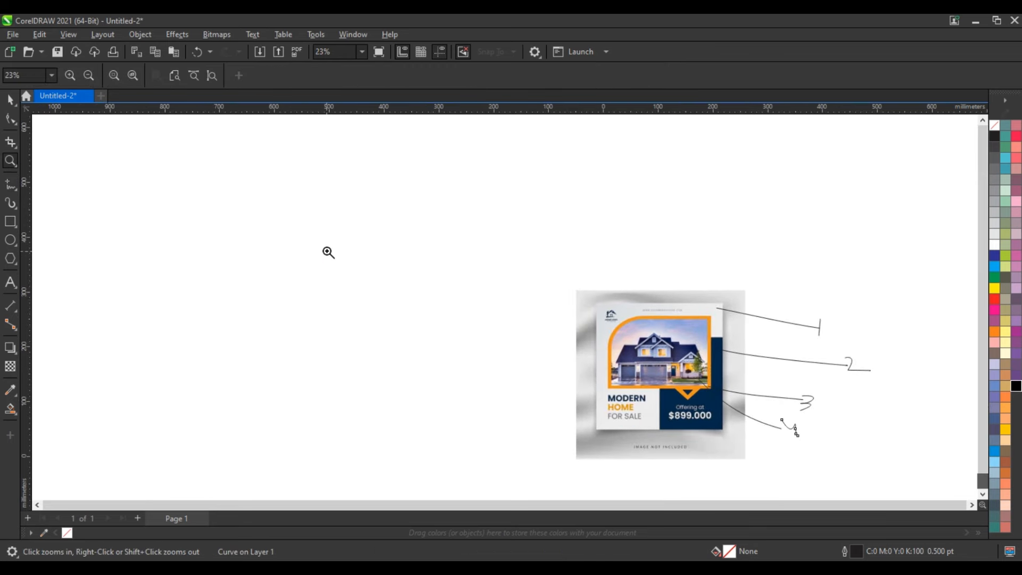
drag(327, 250, 871, 474)
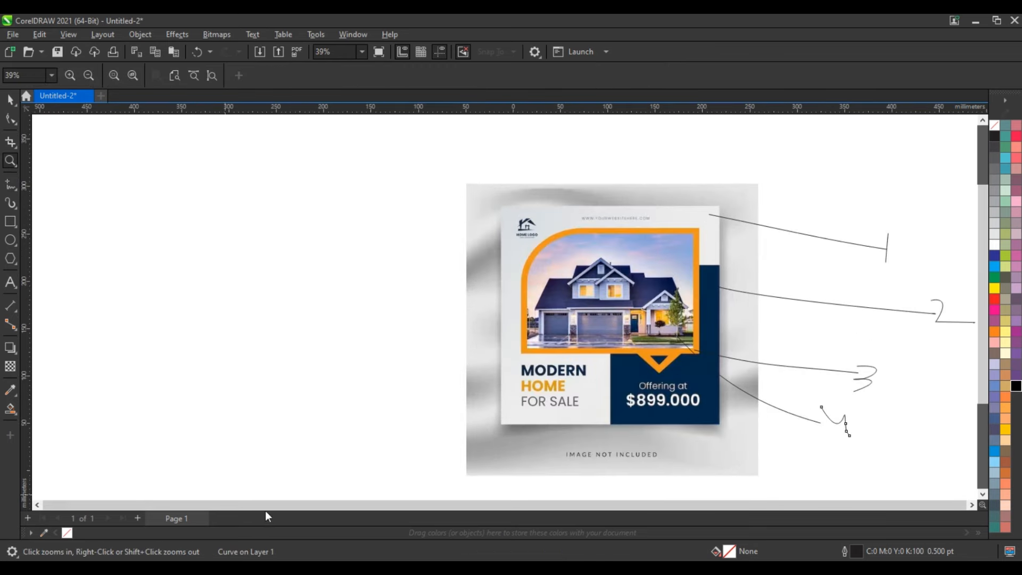
click(10, 221)
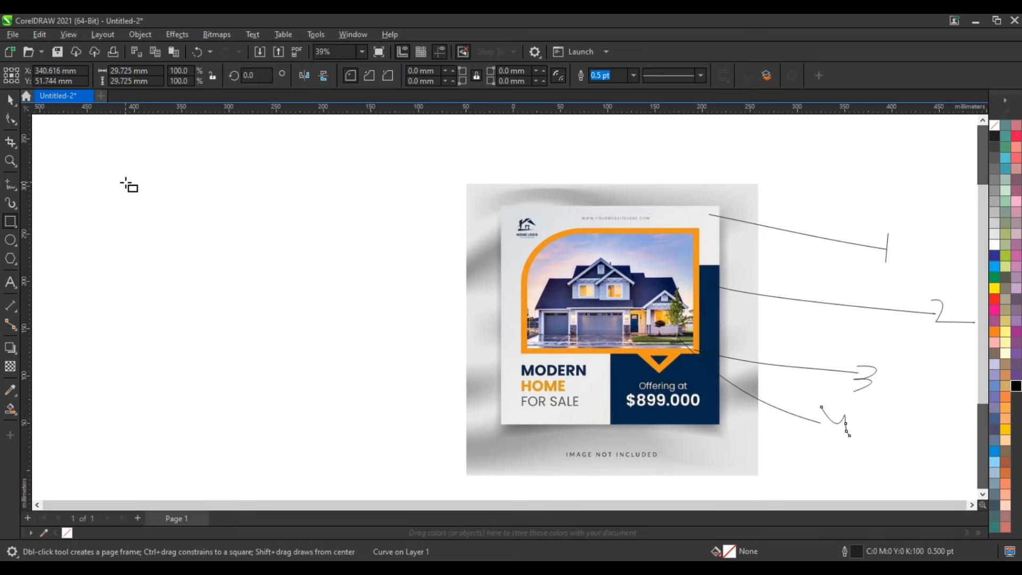
drag(127, 179, 277, 458)
key(ctrl+z)
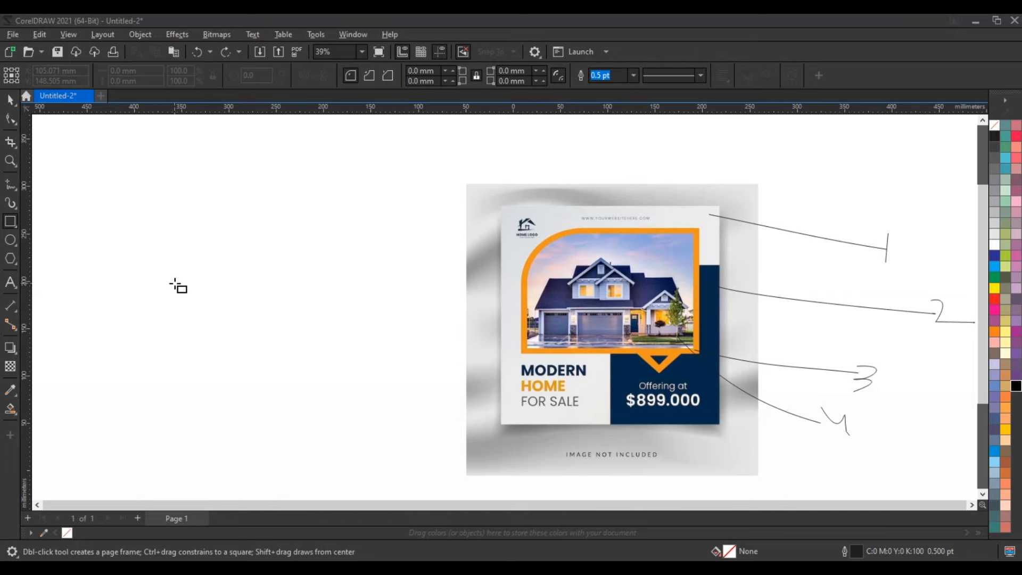
mouse_move(113, 174)
mouse_down()
mouse_move(203, 342)
mouse_move(320, 474)
mouse_up()
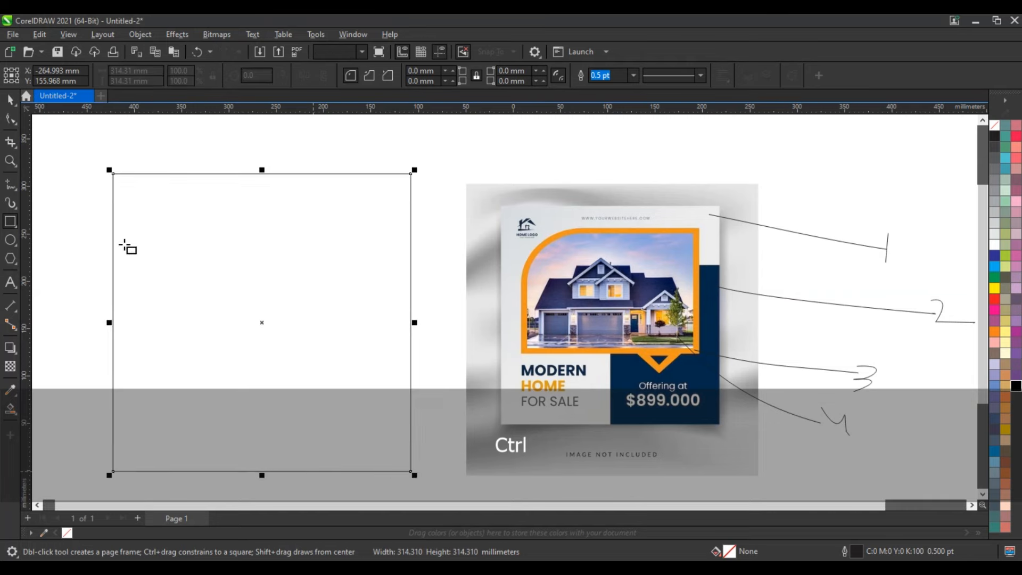
Fill the new square with light gray, 10% black
key(space)
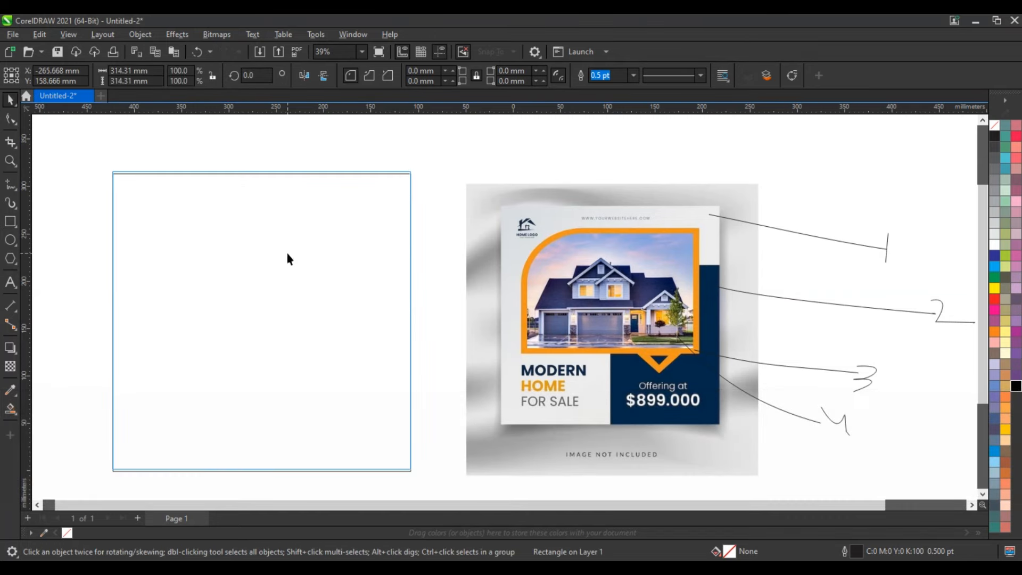
click(287, 254)
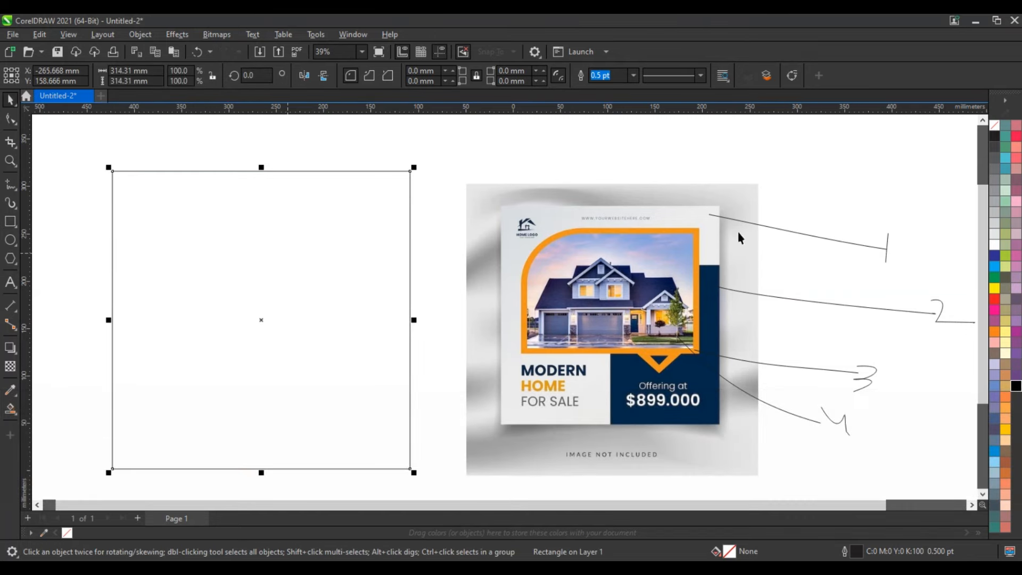
click(994, 237)
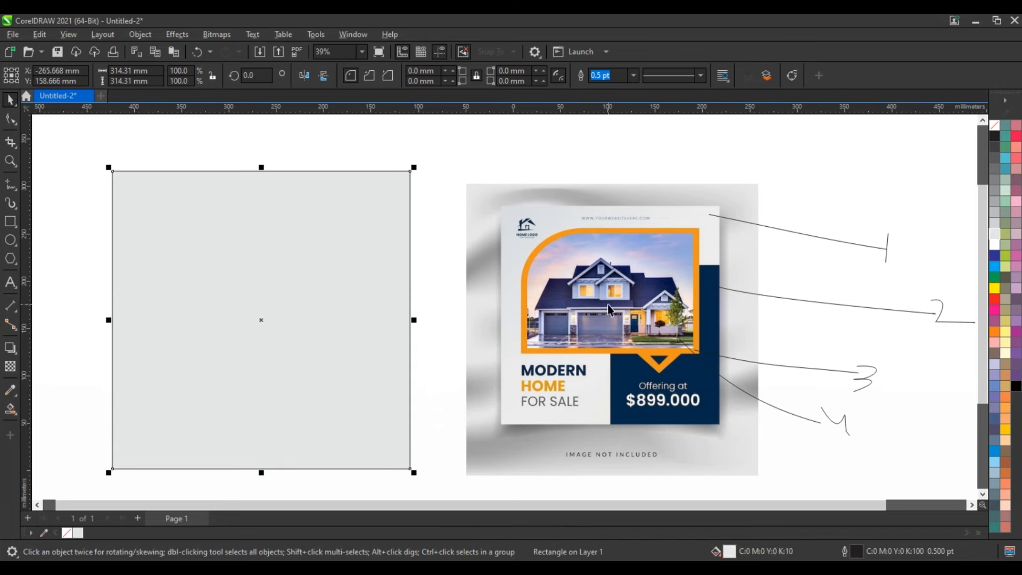
Apply a linear fountain fill to the square with Interactive Fill, running diagonally from light gray near its upper-left corner to white
click(17, 414)
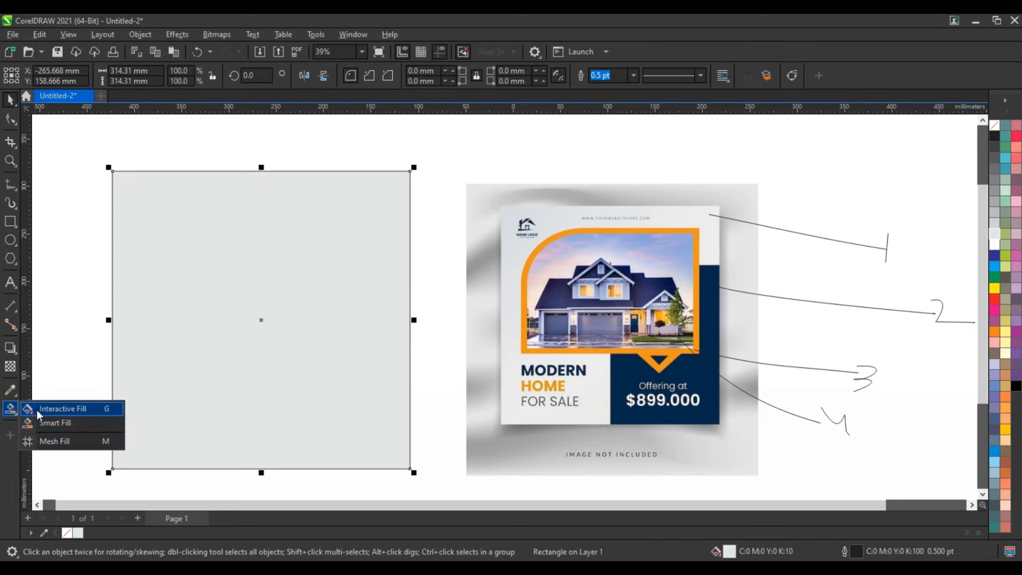
click(39, 409)
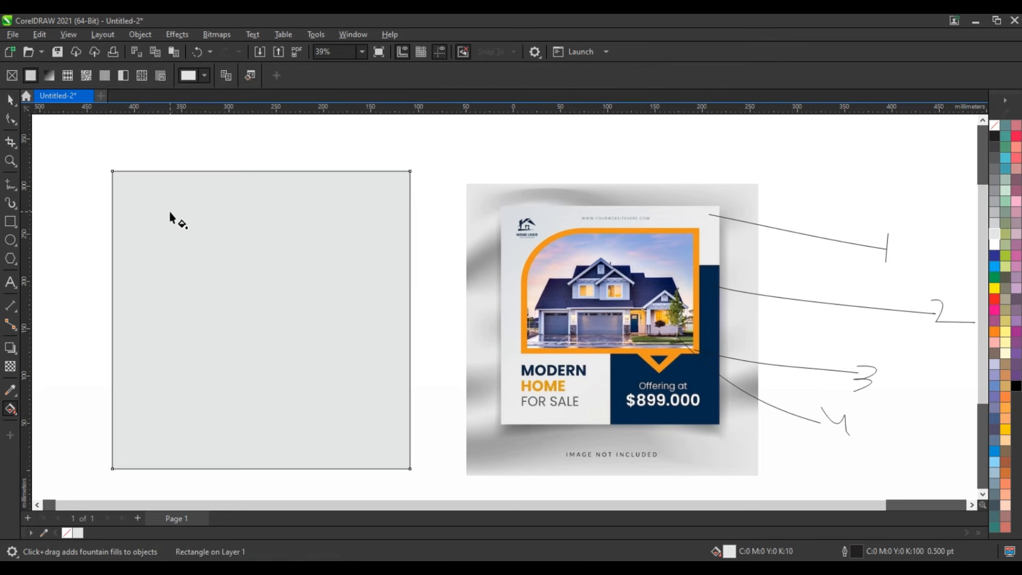
drag(170, 211, 335, 393)
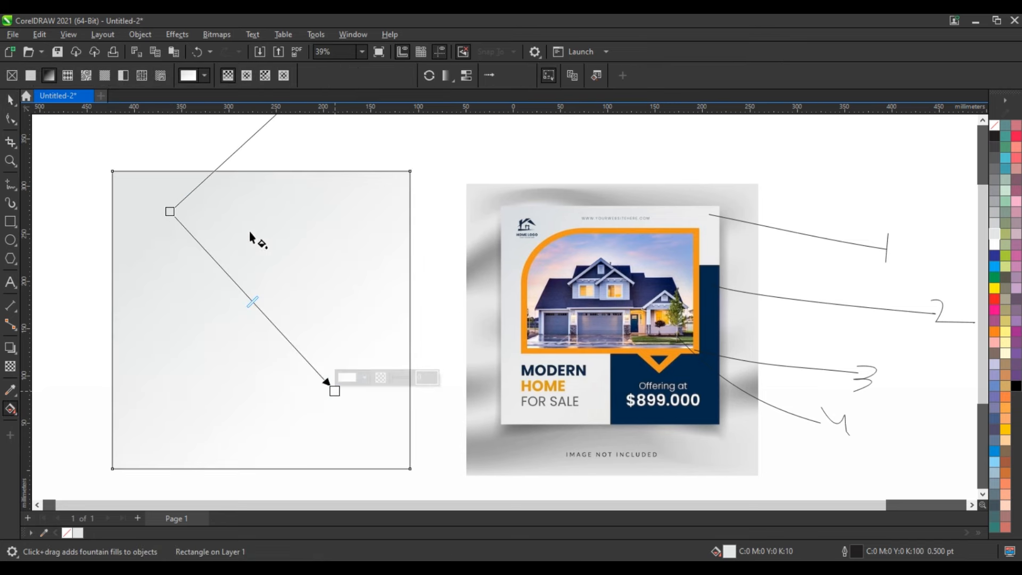
drag(169, 213, 125, 206)
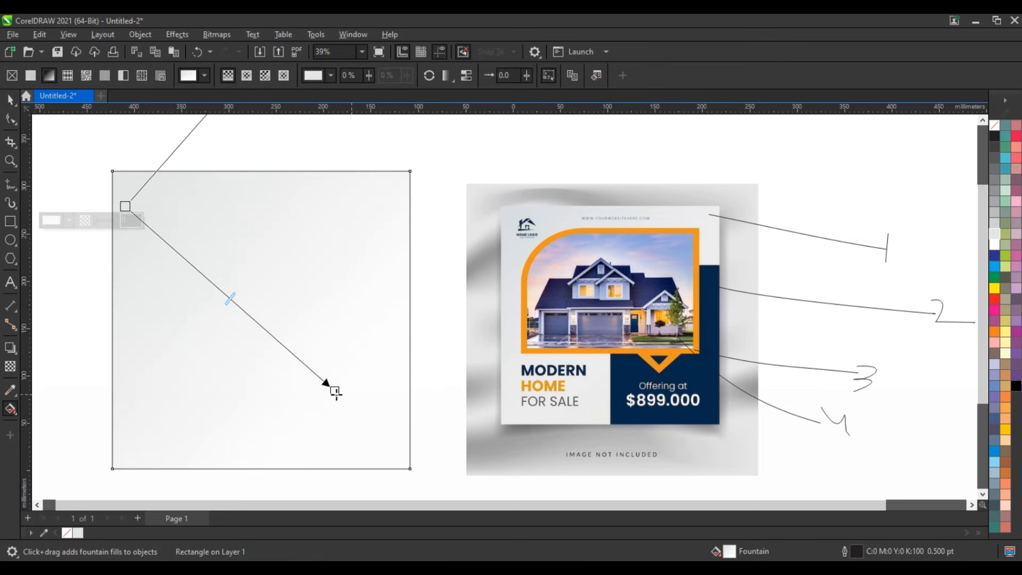
drag(334, 391, 332, 322)
click(10, 99)
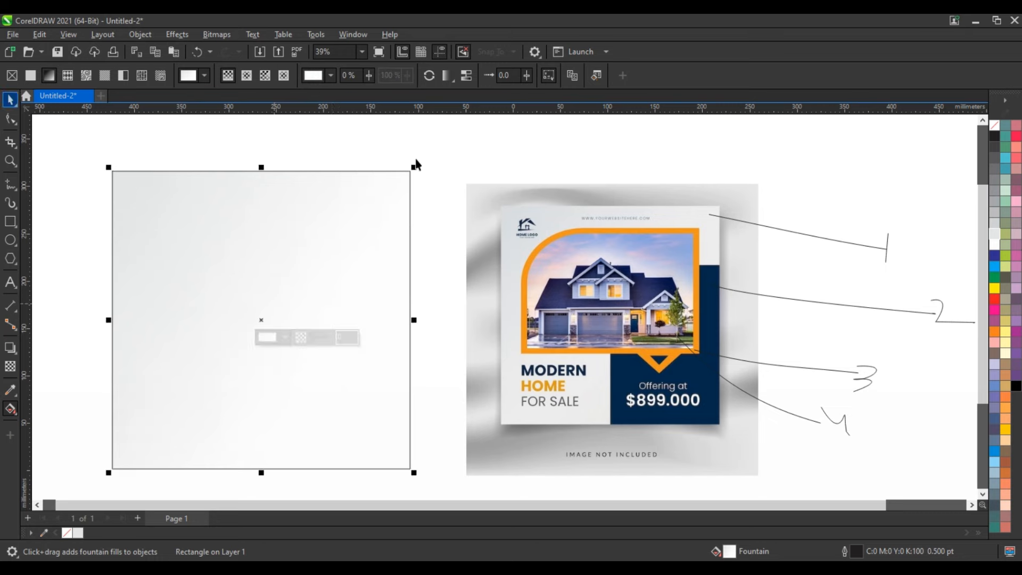
click(396, 163)
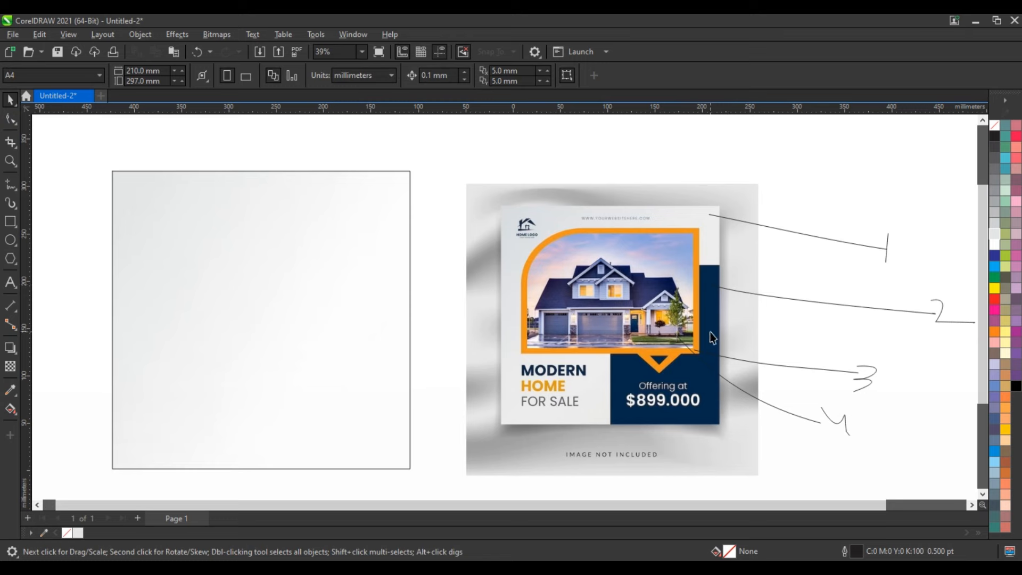
Duplicate the gradient square and shrink the copy to about 142 × 203 mm, anchored at the square's lower-right corner
click(250, 349)
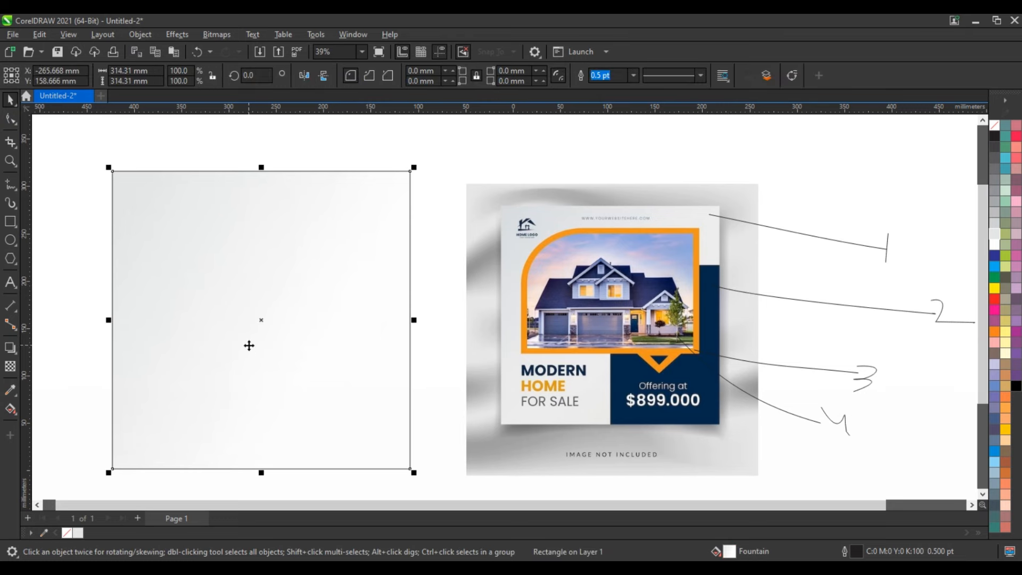
key(KP_Add)
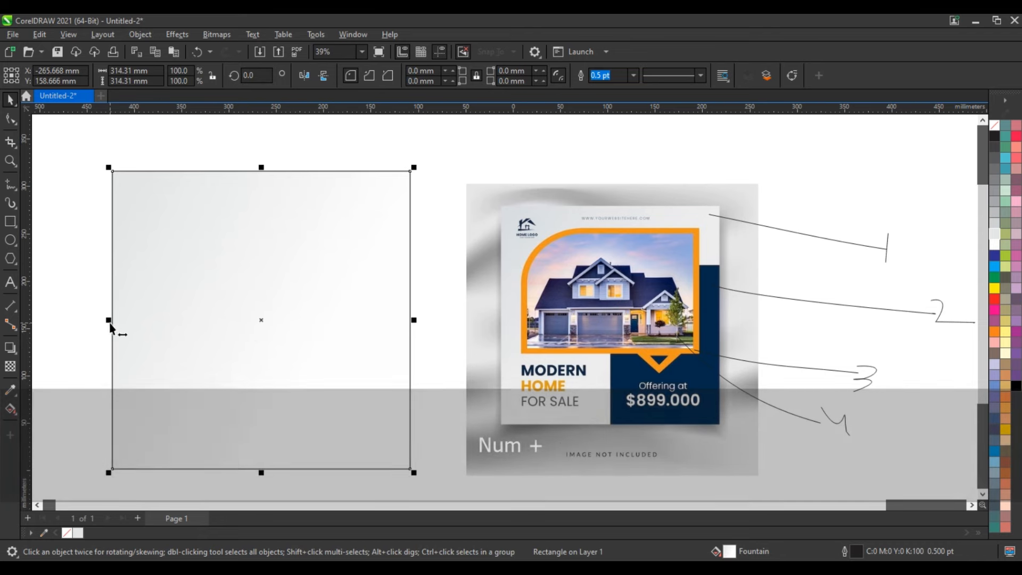
drag(110, 320, 272, 340)
drag(343, 169, 351, 277)
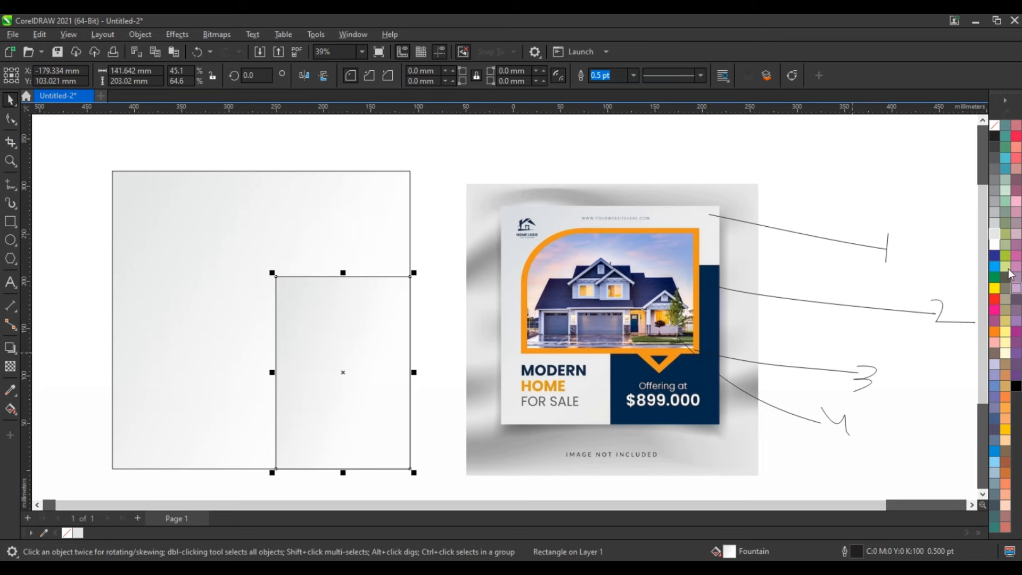
Fill the smaller lower-right rectangle with dark navy, C:100 M:89 Y:32 K:43
click(996, 257)
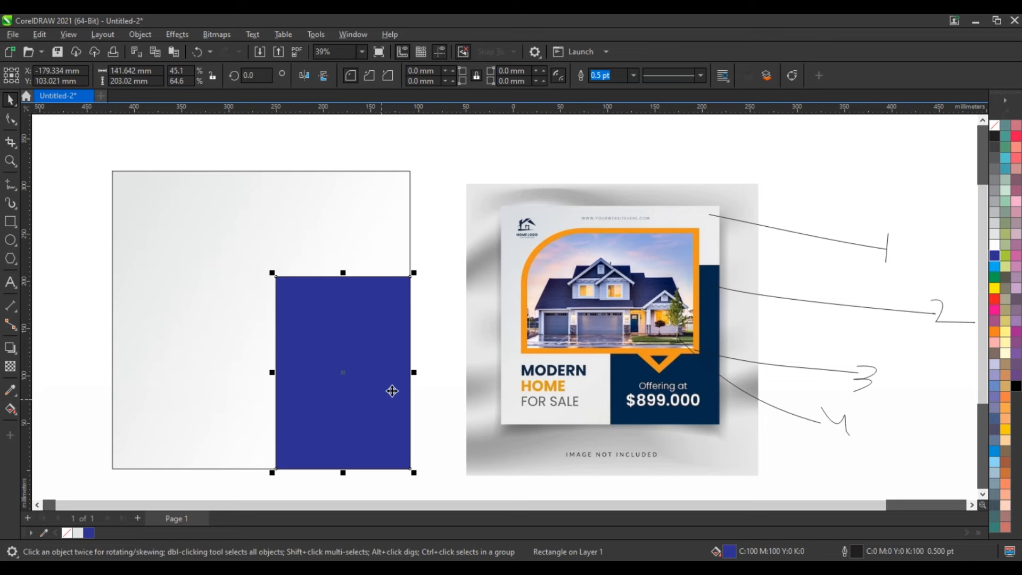
click(16, 408)
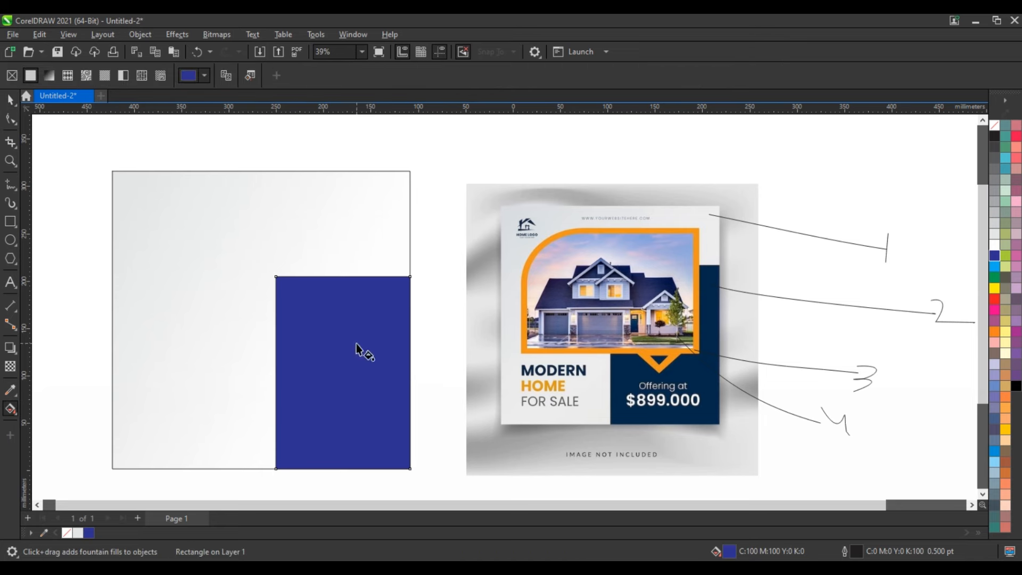
click(194, 75)
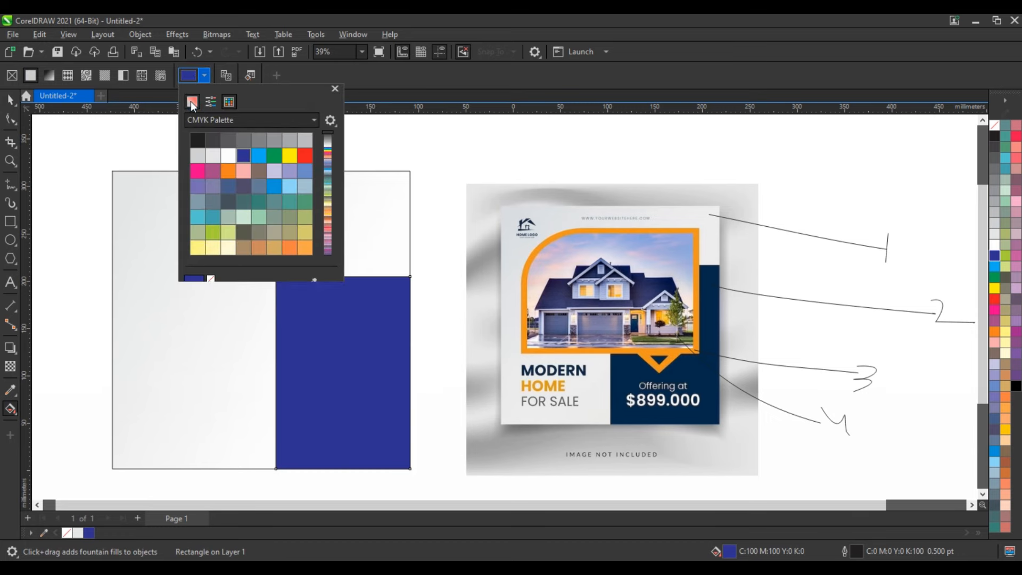
click(192, 102)
click(249, 176)
click(251, 177)
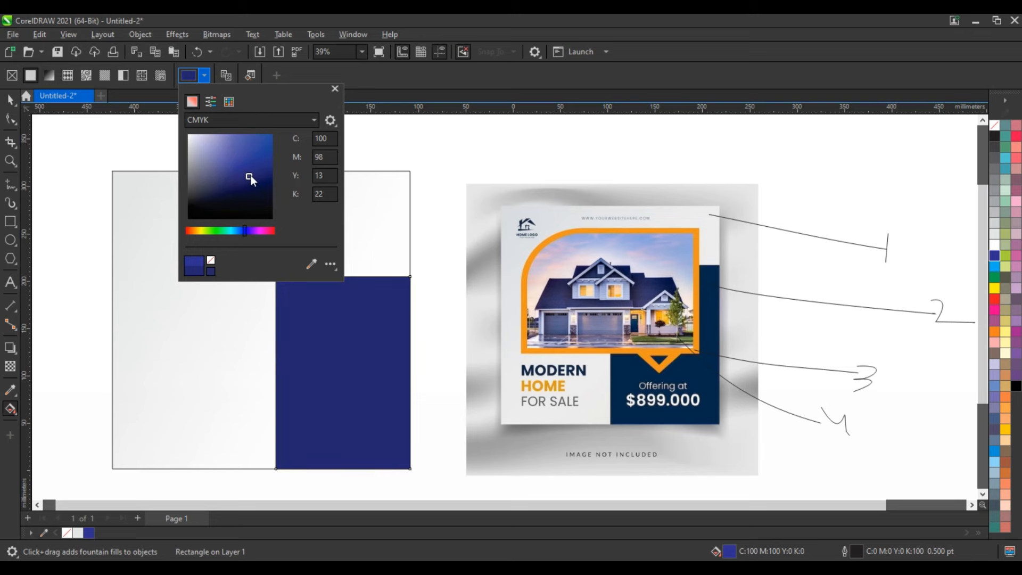
click(254, 181)
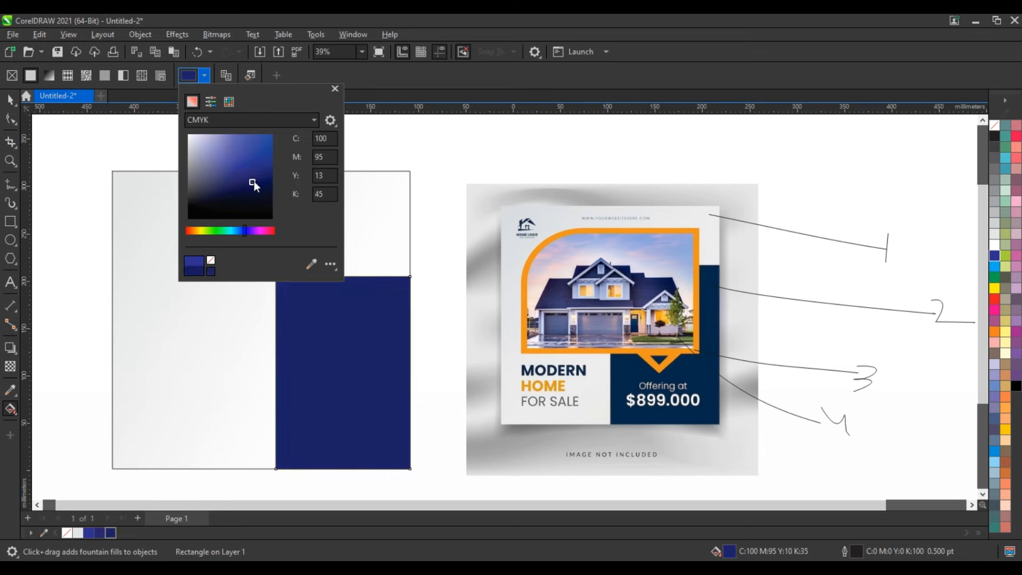
click(246, 184)
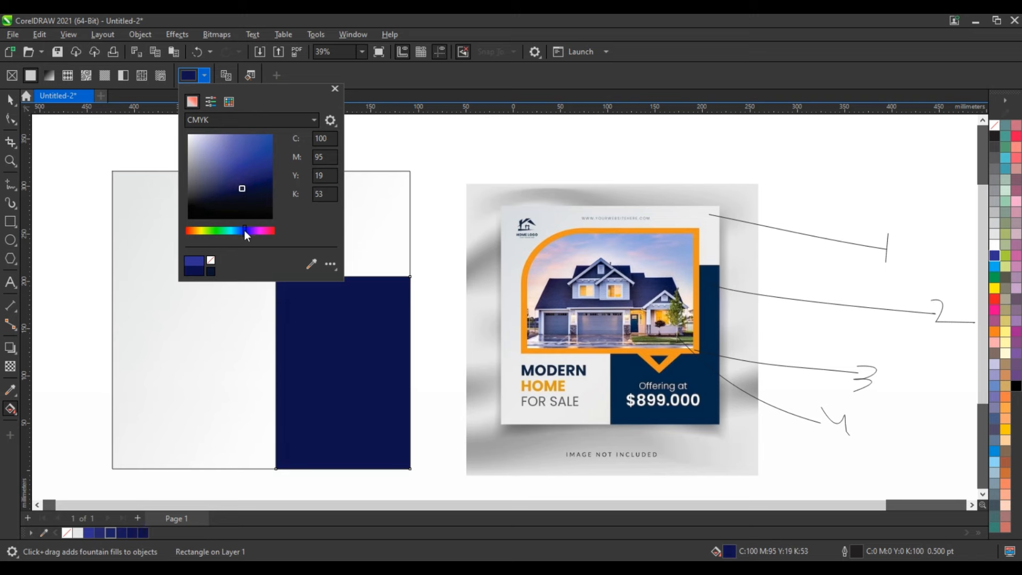
drag(244, 230, 242, 230)
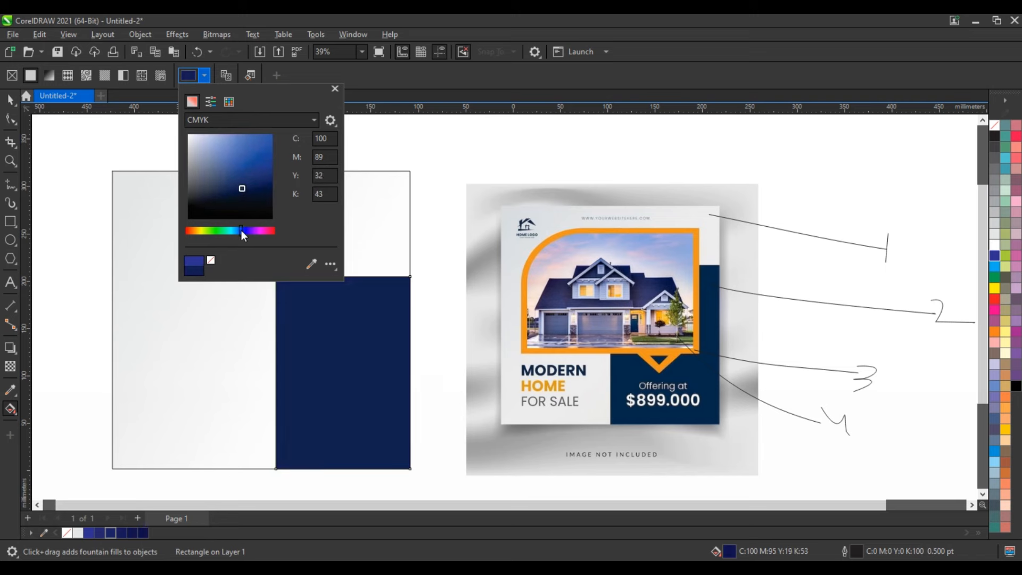
click(10, 99)
click(740, 246)
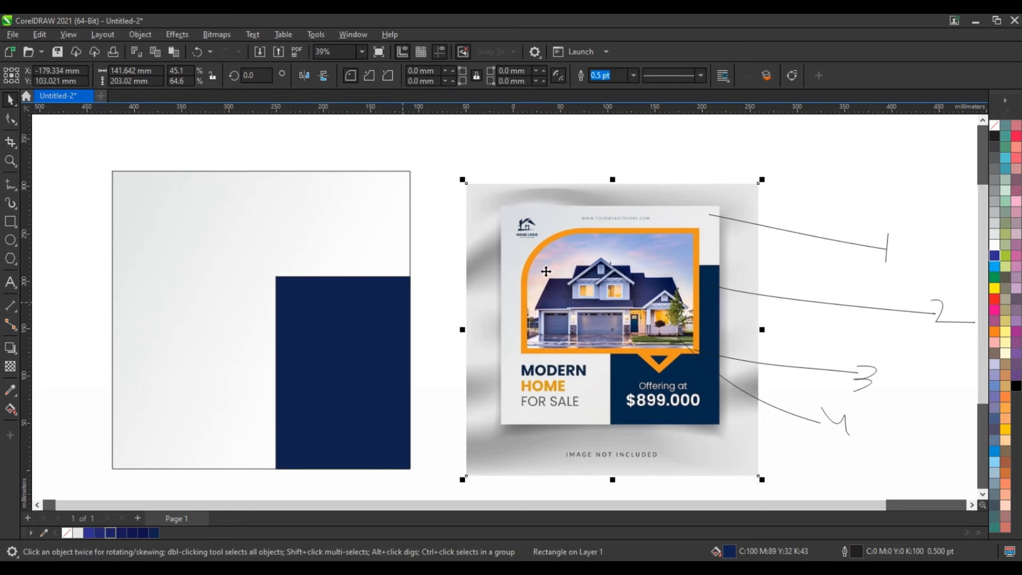
click(64, 261)
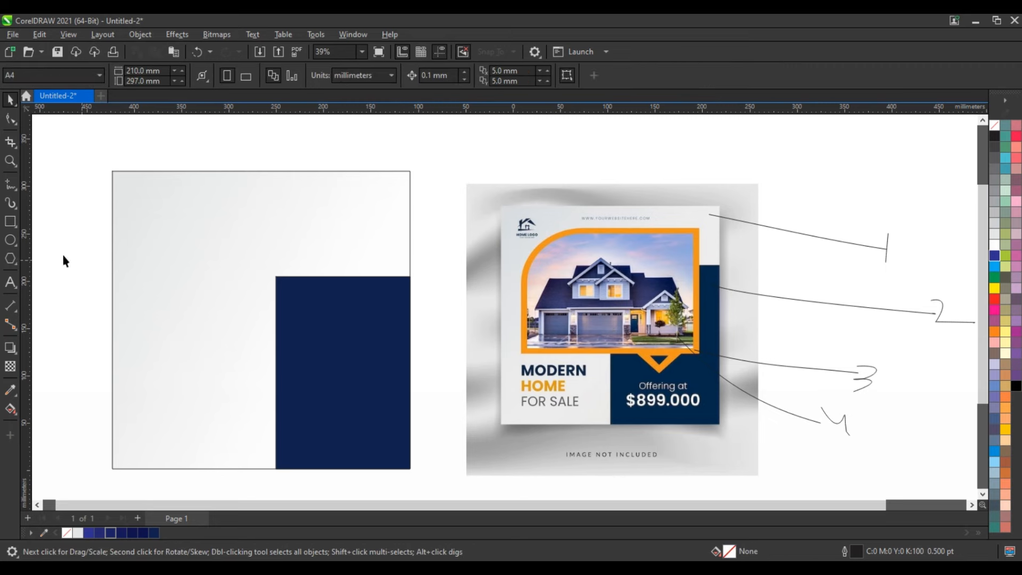
Draw a rectangle about 240 × 160 mm across the square's upper area, overlapping the navy block, and fill it white
click(10, 221)
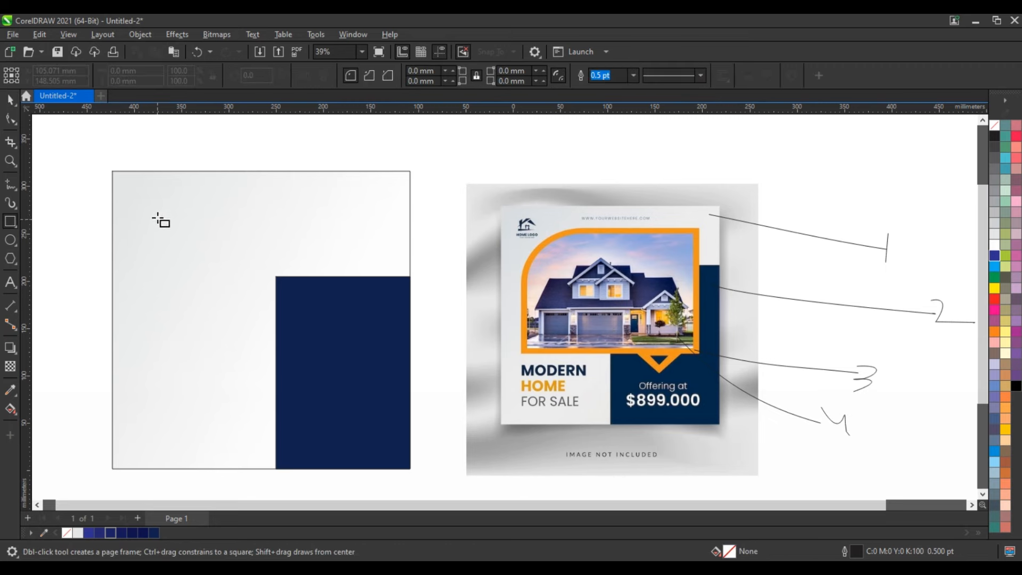
drag(152, 211, 379, 361)
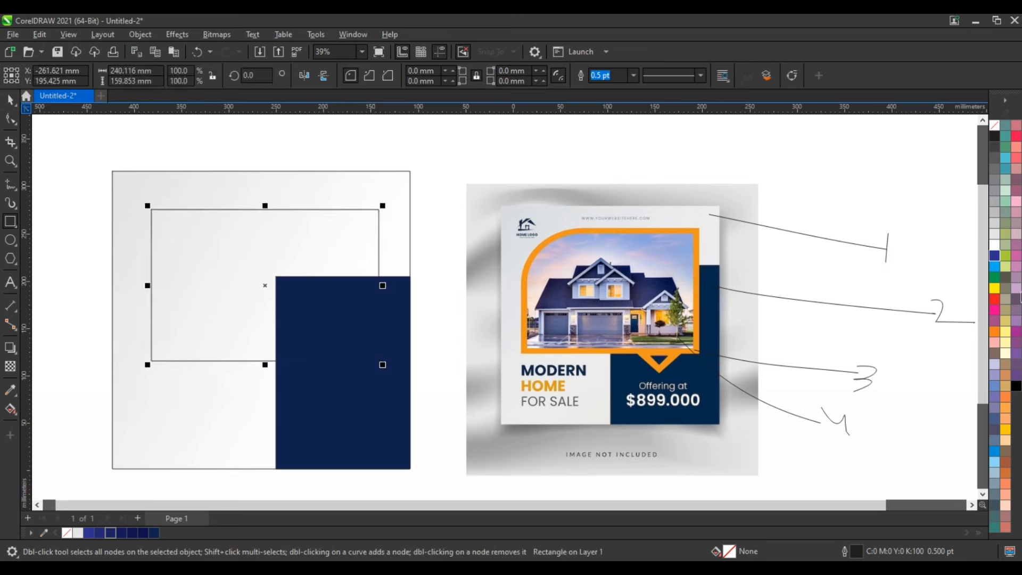
click(10, 100)
click(993, 244)
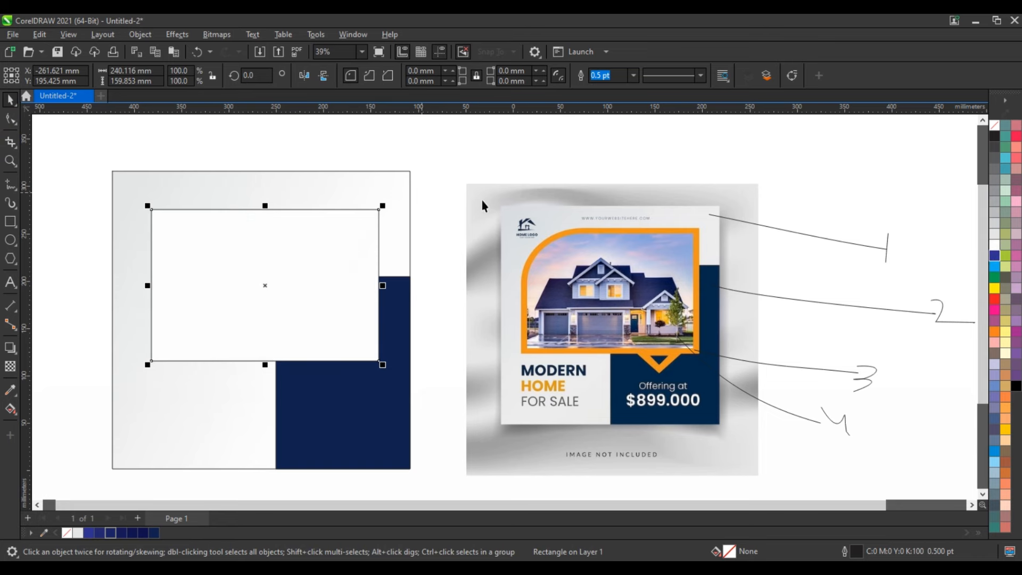
Round only the white rectangle's upper-left corner to about 80 mm radius and fill the shape with yellow C:0 M:20 Y:100 K:0 tinted with orange
click(10, 119)
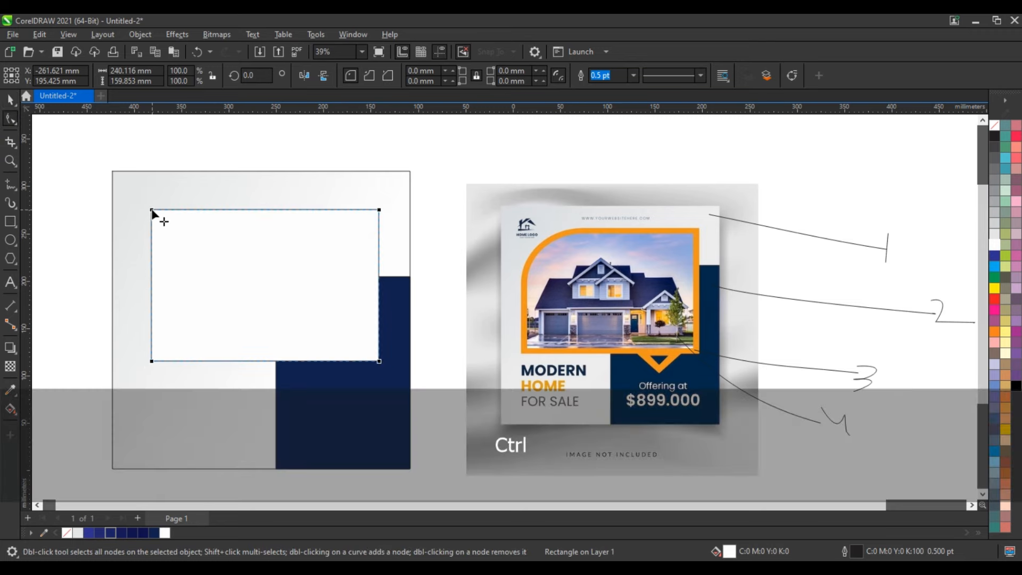
drag(152, 211, 119, 333)
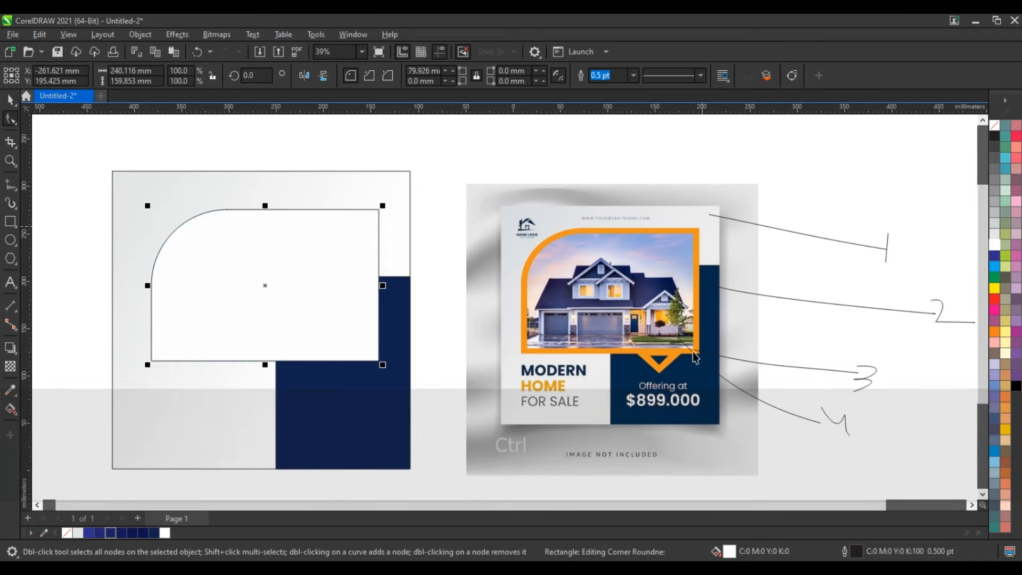
key(space)
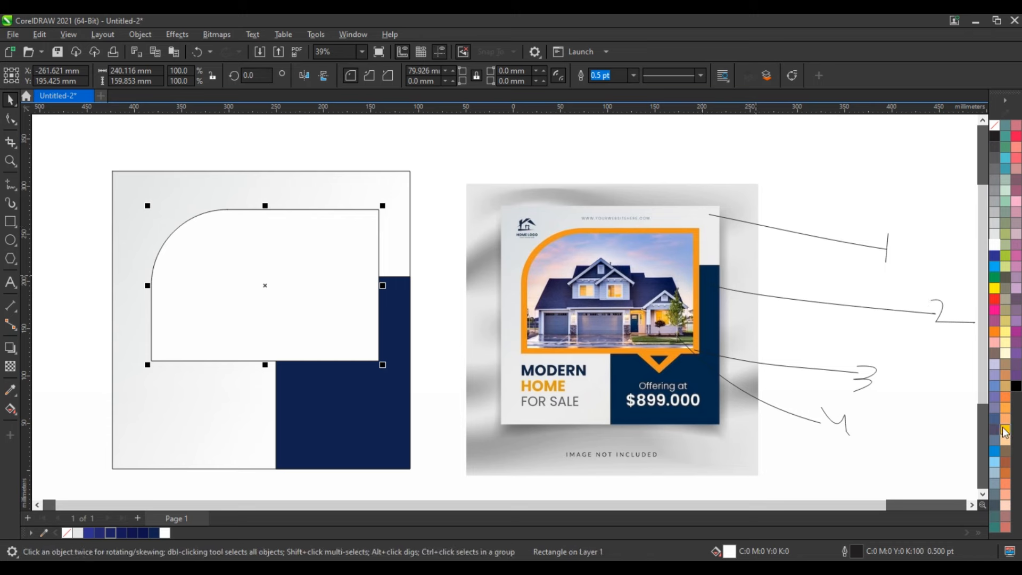
click(1005, 429)
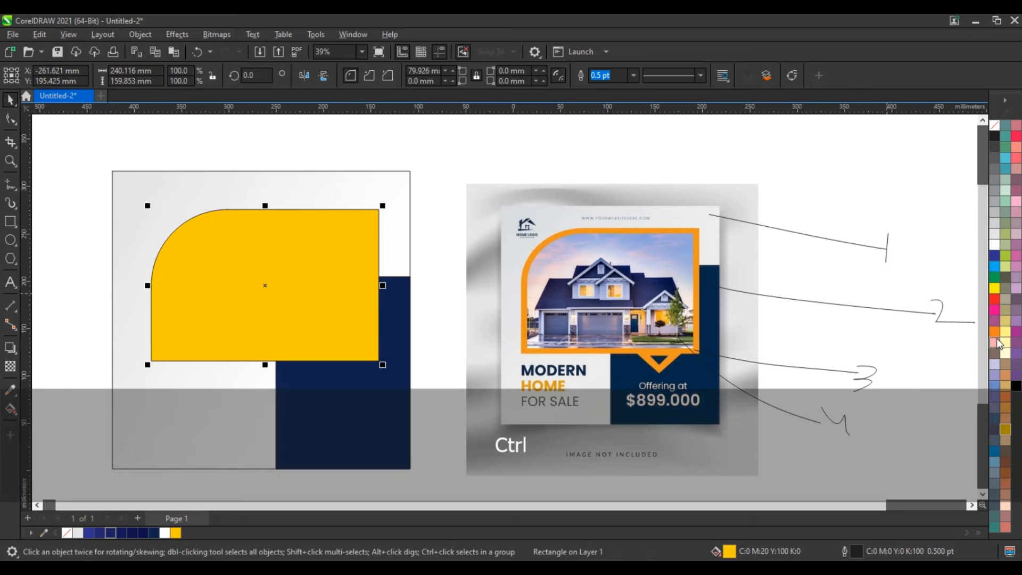
click(486, 170)
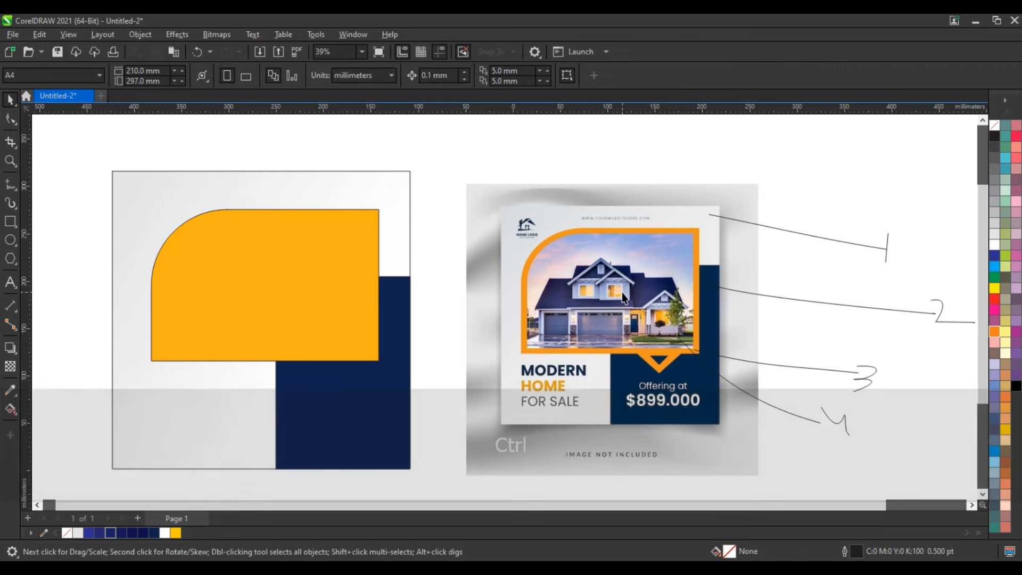
Add a one-step inside contour of about 7.4 mm to the orange rounded shape
click(251, 249)
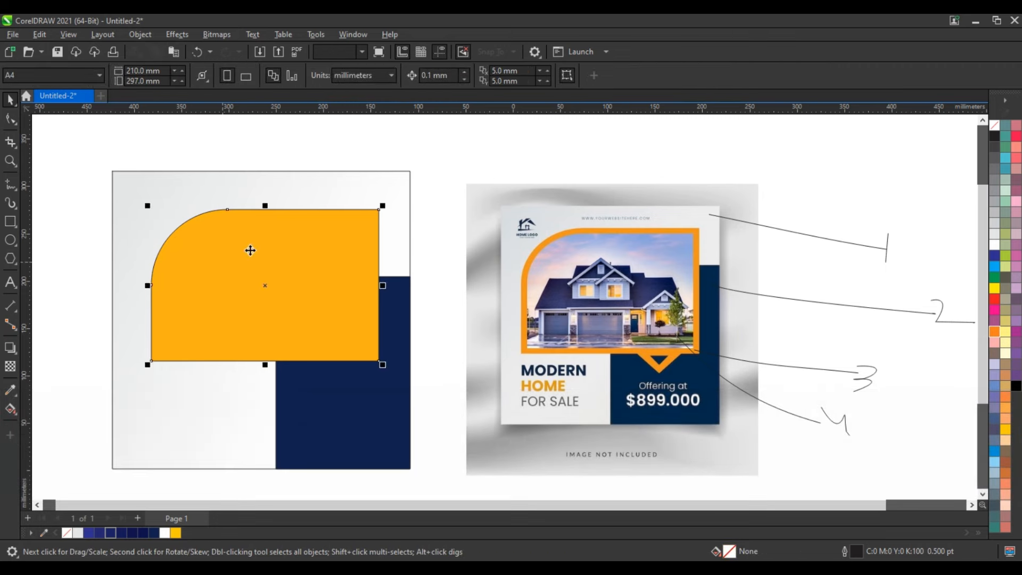
click(18, 353)
click(31, 360)
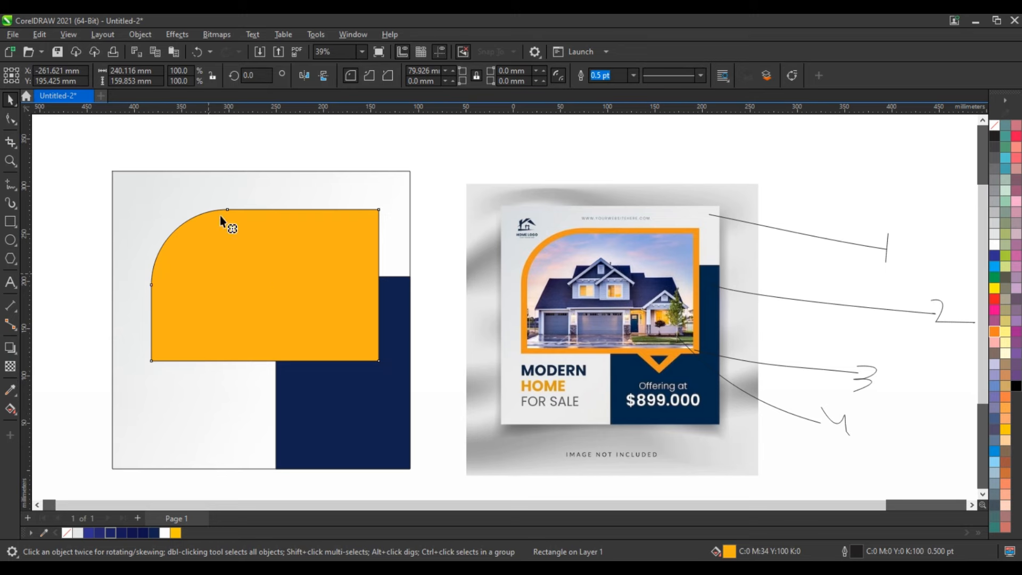
drag(220, 217, 226, 217)
key(space)
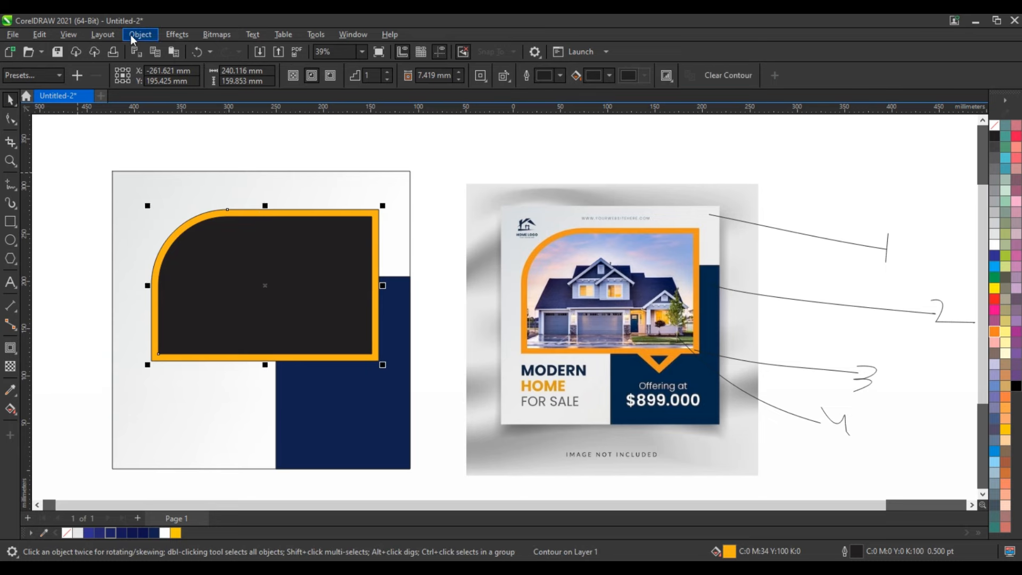
Break the contour apart from the orange shape and fill the separated inner shape white
click(131, 35)
click(169, 334)
click(204, 264)
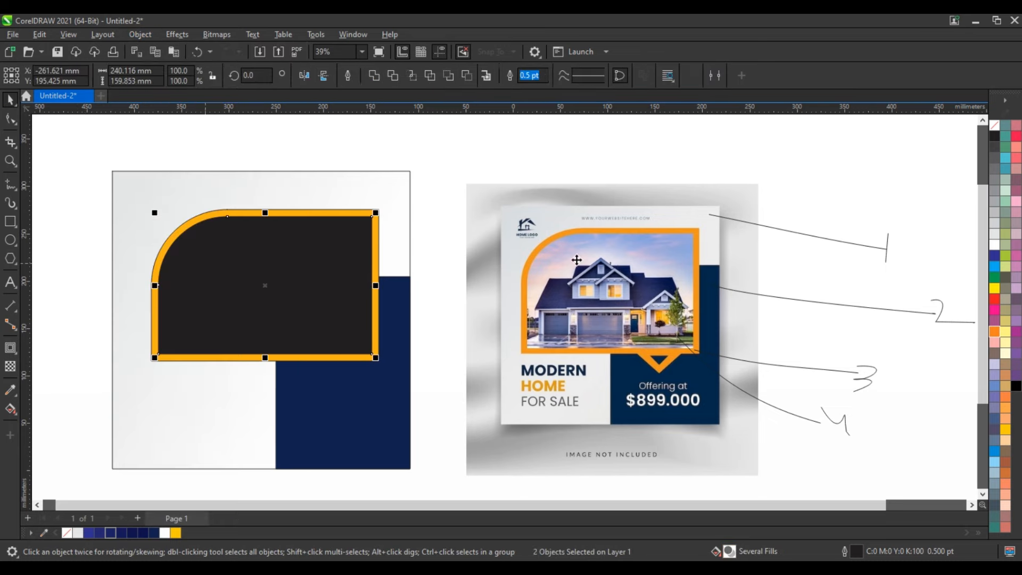
click(994, 244)
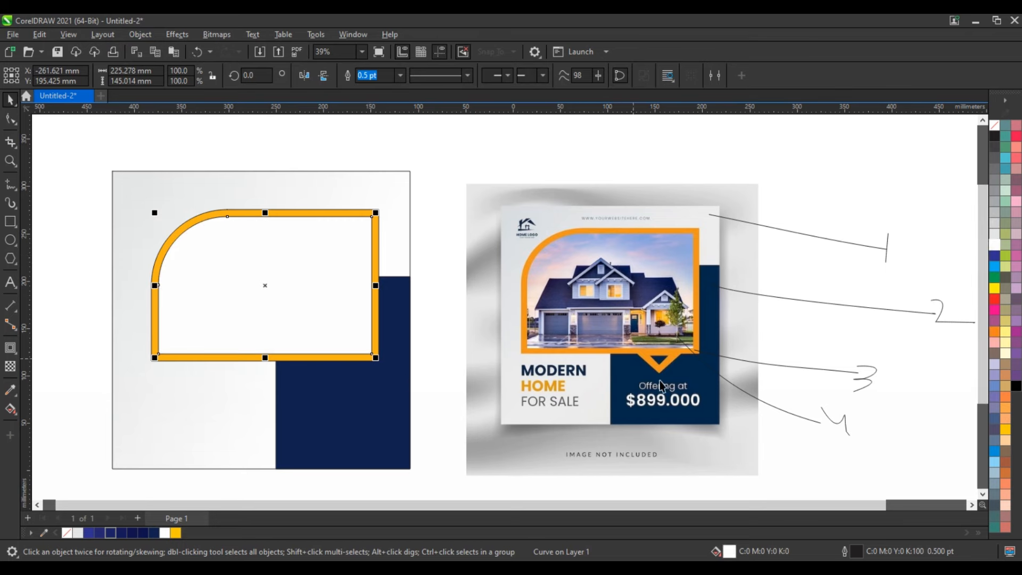
click(85, 317)
Draw a square about 93 mm wide across the frame's top edge and rotate it 45° into a diamond
key(F6)
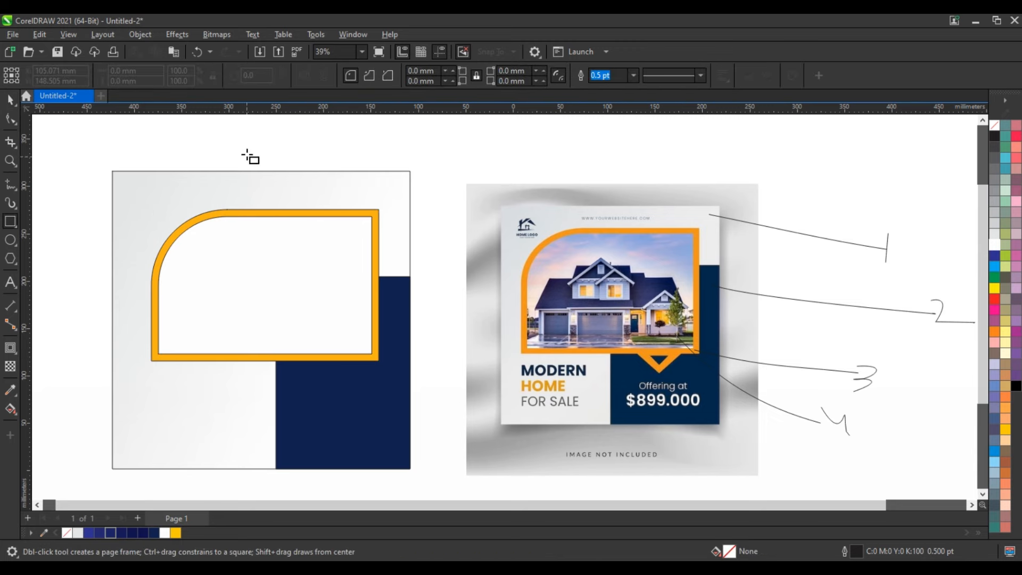
drag(247, 154, 335, 243)
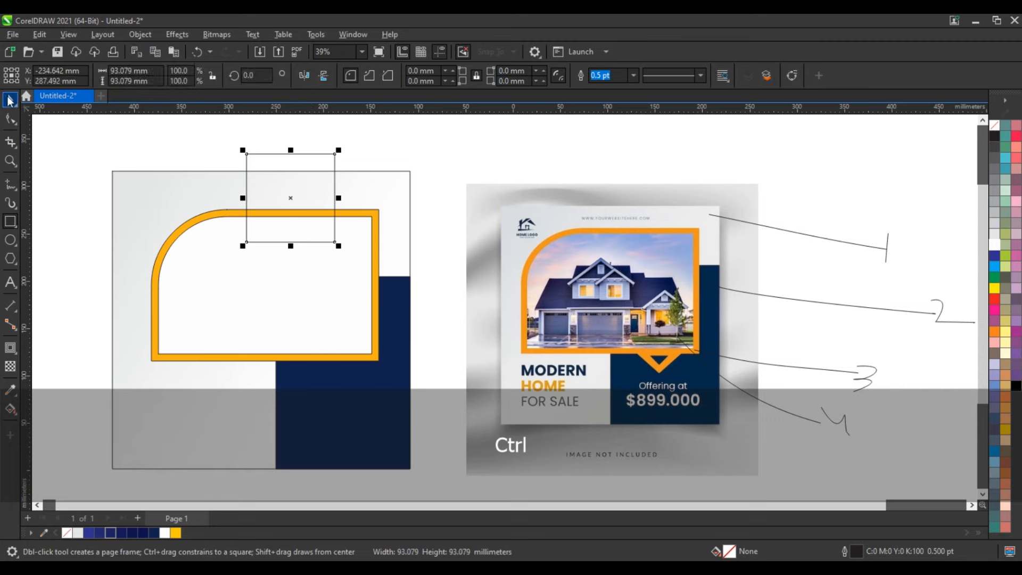
click(10, 100)
drag(338, 150, 343, 201)
Combine the diamond with a smaller concentric copy and move the resulting ring over the frame's bottom edge above the navy block
shift+click(330, 155)
click(332, 155)
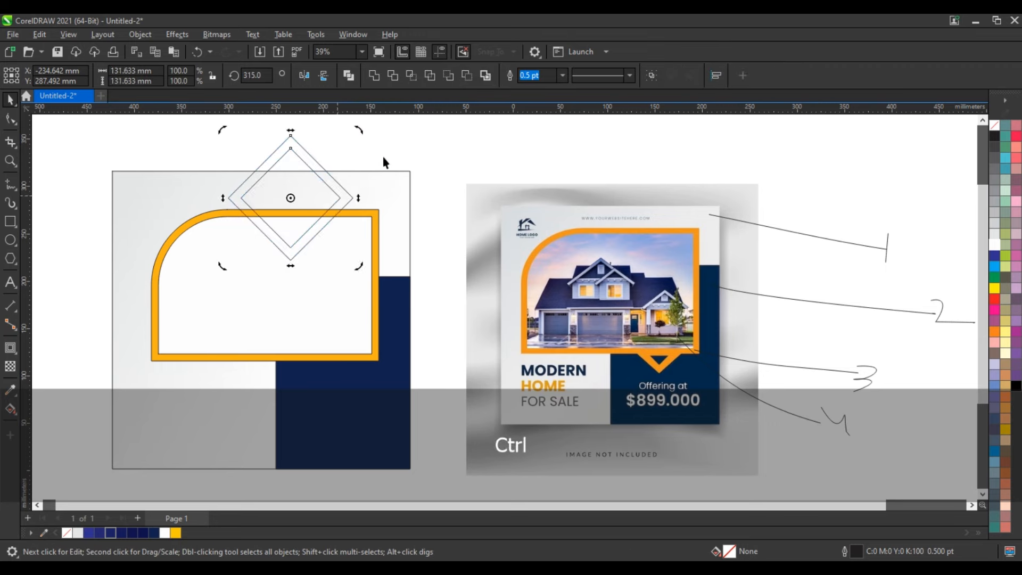
click(348, 76)
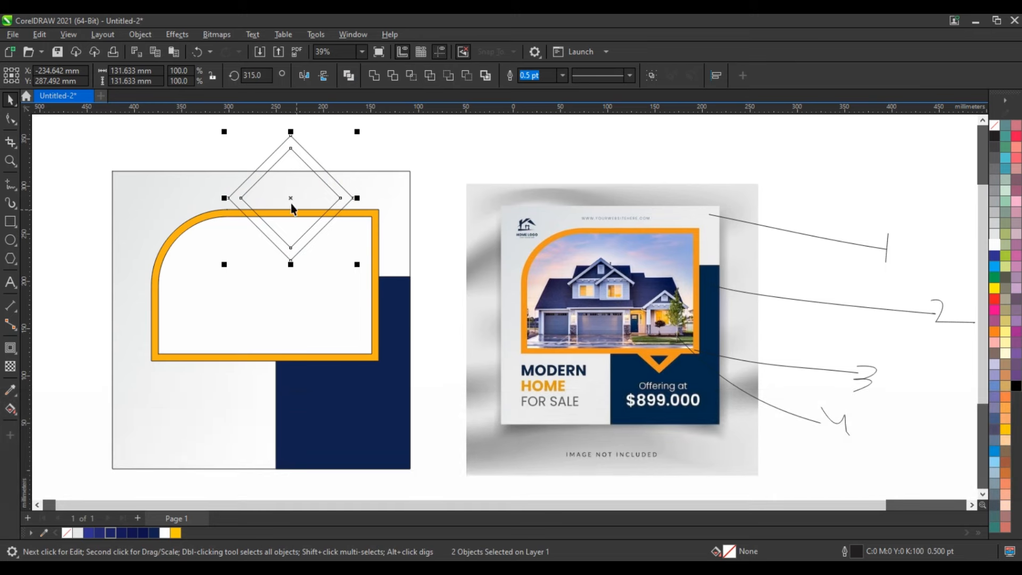
drag(305, 236, 325, 341)
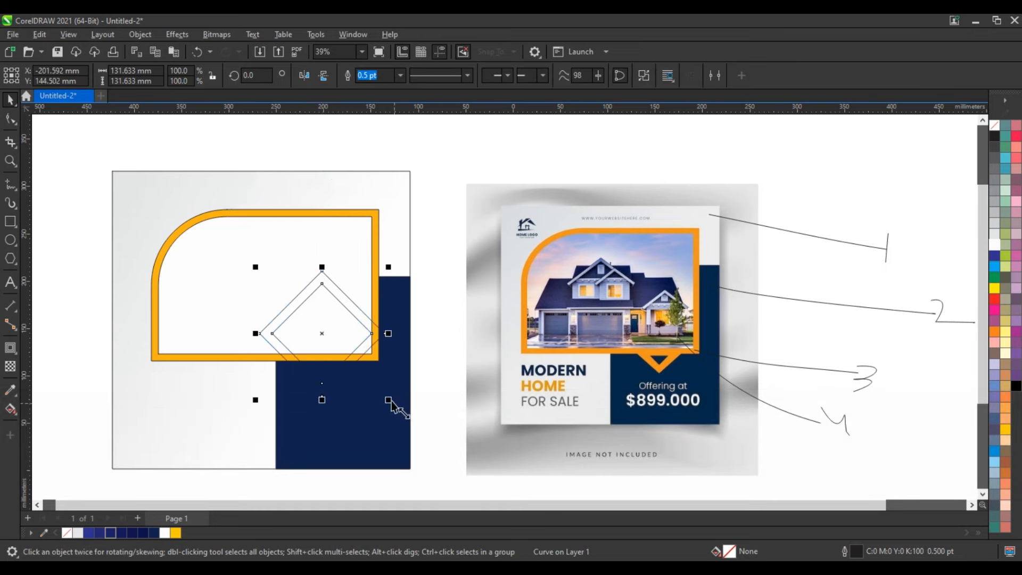
Give the diamond ring a white outline and nudge it 0.4 mm right and 1.7 mm up
right_click(995, 248)
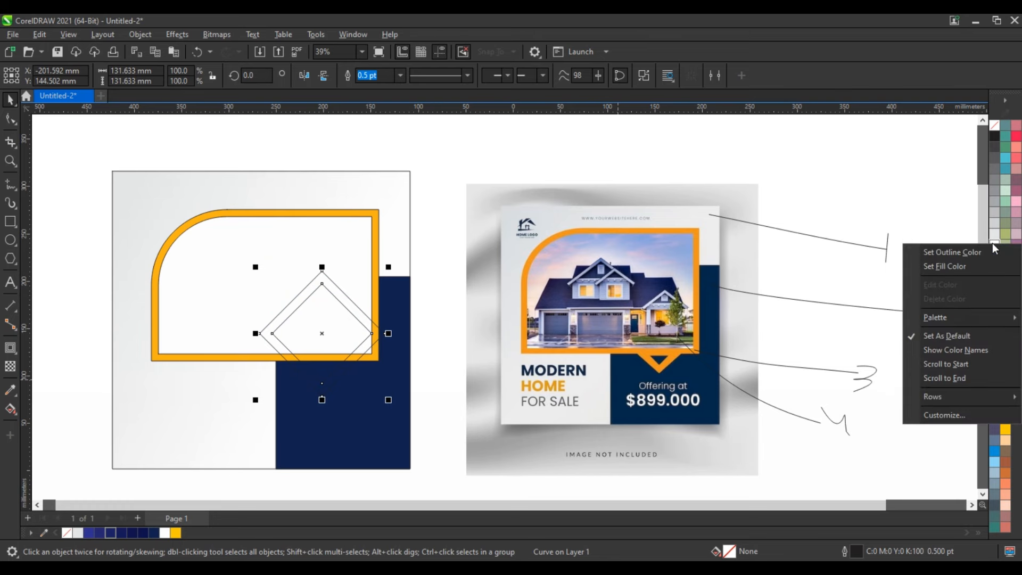
click(969, 255)
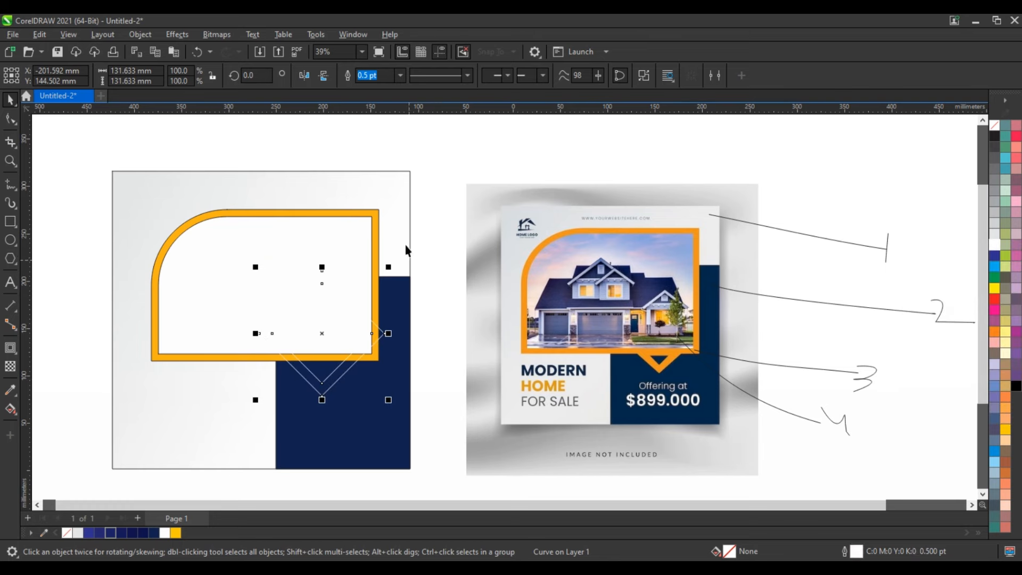
key(Right)
key(Up)
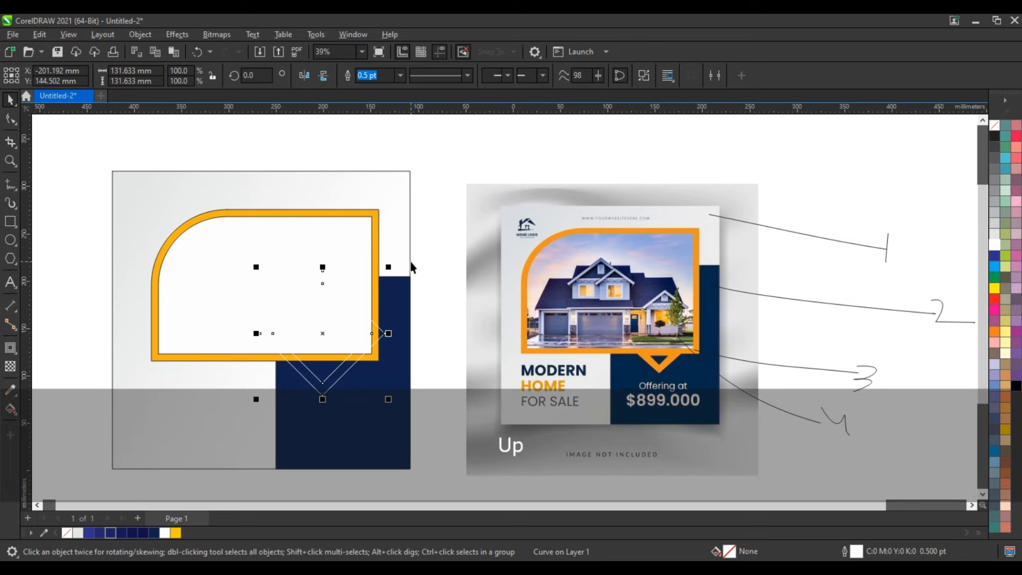
key(Up)
key(Up)
key(Up)
key(Up)
key(Up)
key(Up)
key(Up)
key(Up)
key(Up)
key(Up)
key(Up)
key(Up)
key(Up)
key(Up)
key(Up)
key(Up)
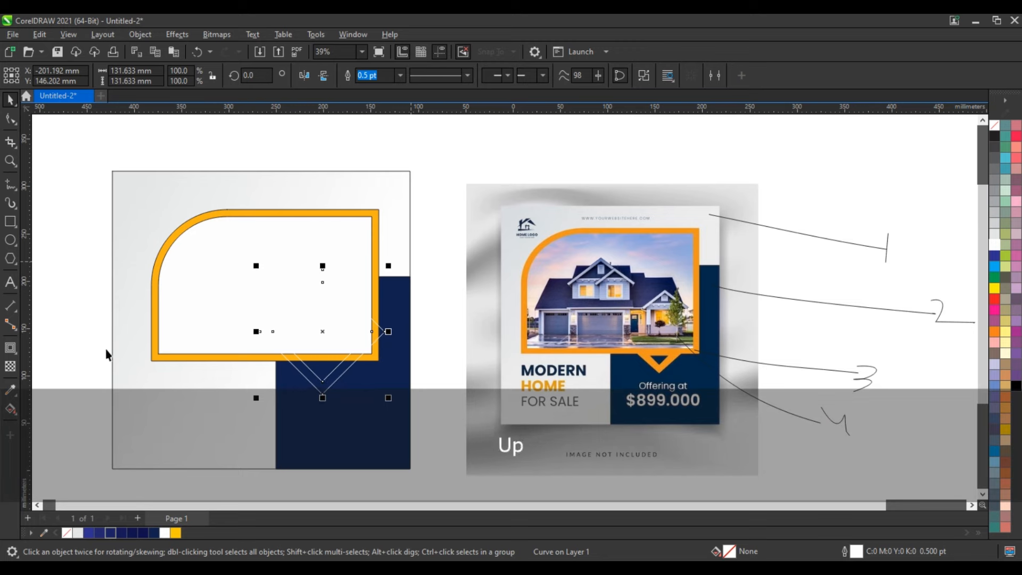
Smart-fill the V-shaped region between the diamond outlines below the frame, and delete the diamond ring
click(17, 417)
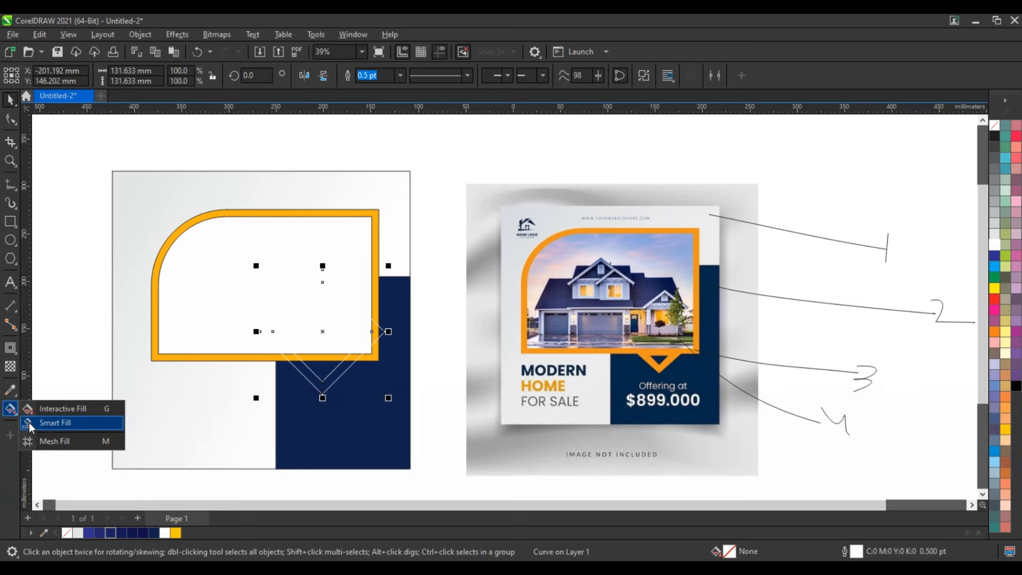
click(29, 422)
click(322, 386)
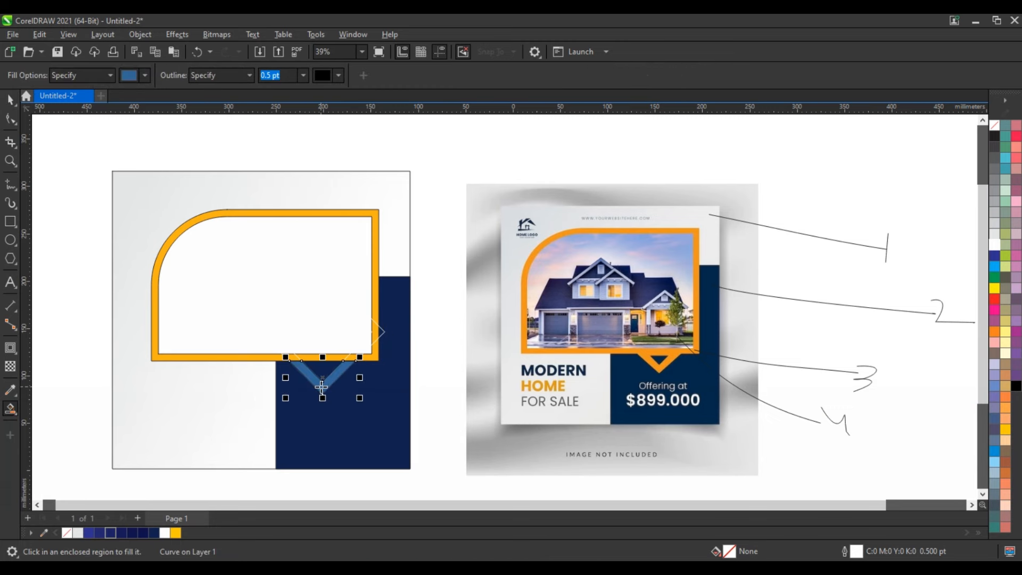
click(9, 97)
click(383, 330)
key(Delete)
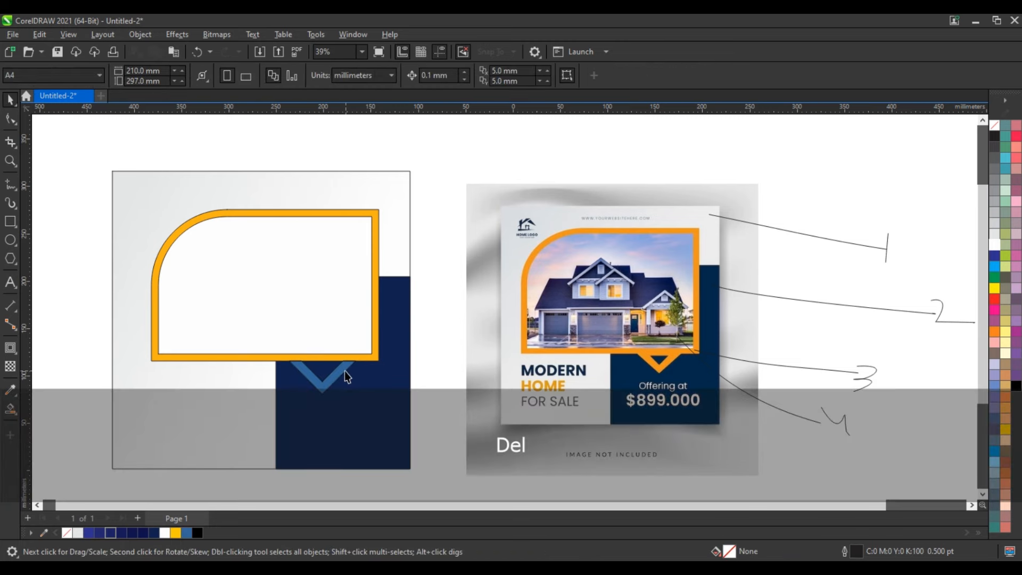
Weld the blue V shape to the orange frame and remove the outlines from the frame and its white inner shape
click(344, 370)
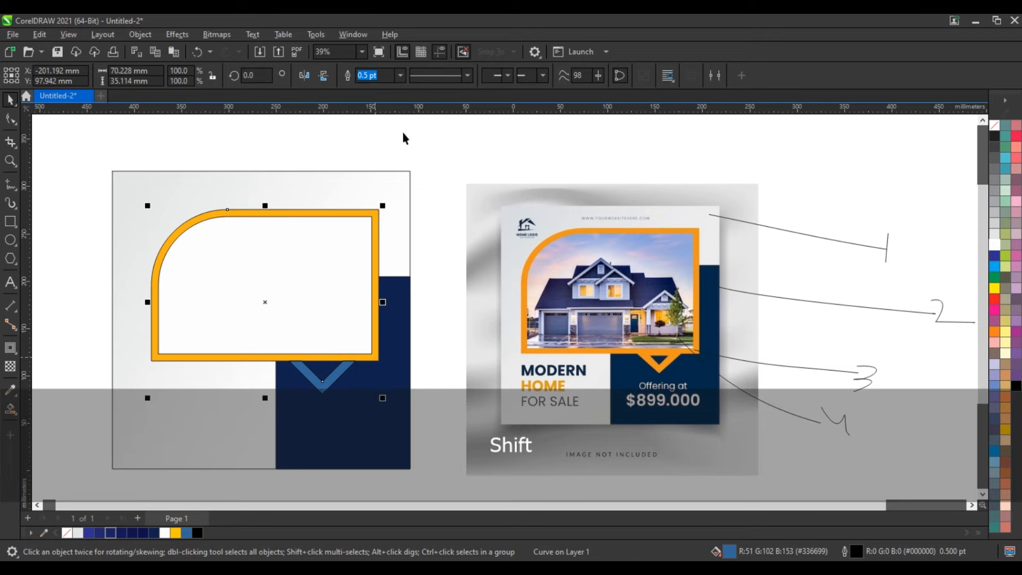
click(375, 79)
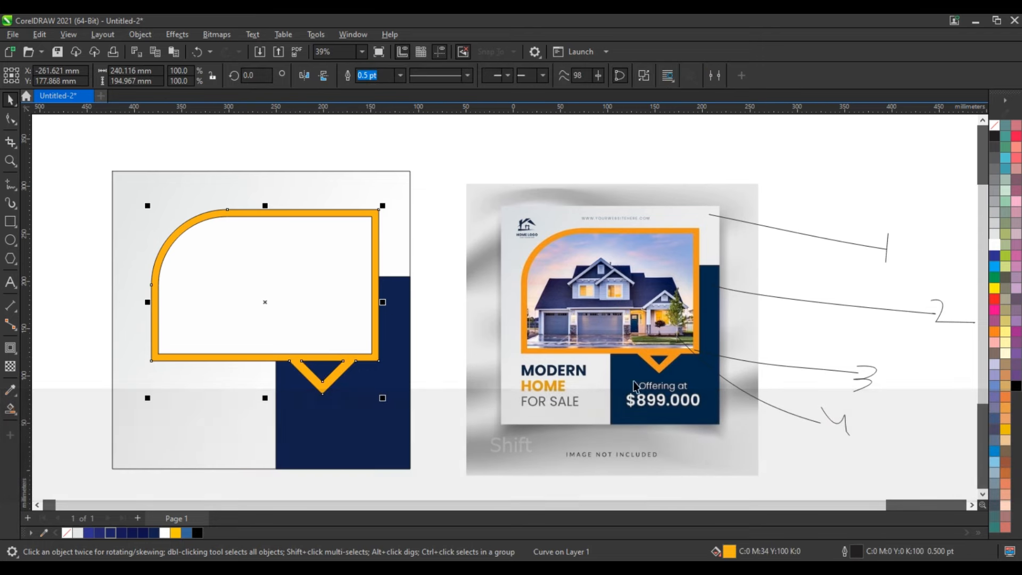
click(425, 436)
drag(80, 183, 398, 411)
right_click(997, 125)
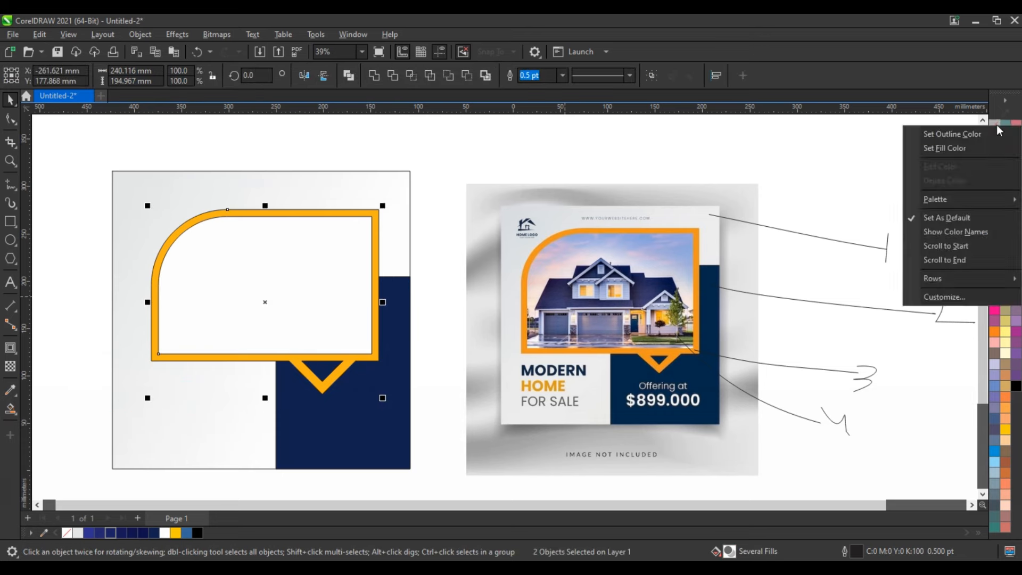
click(980, 134)
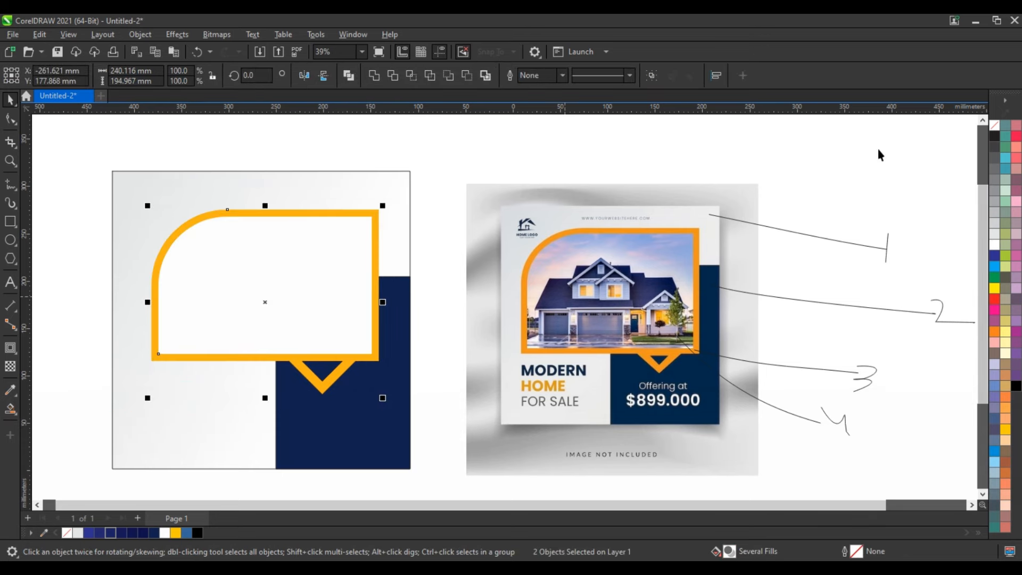
click(806, 156)
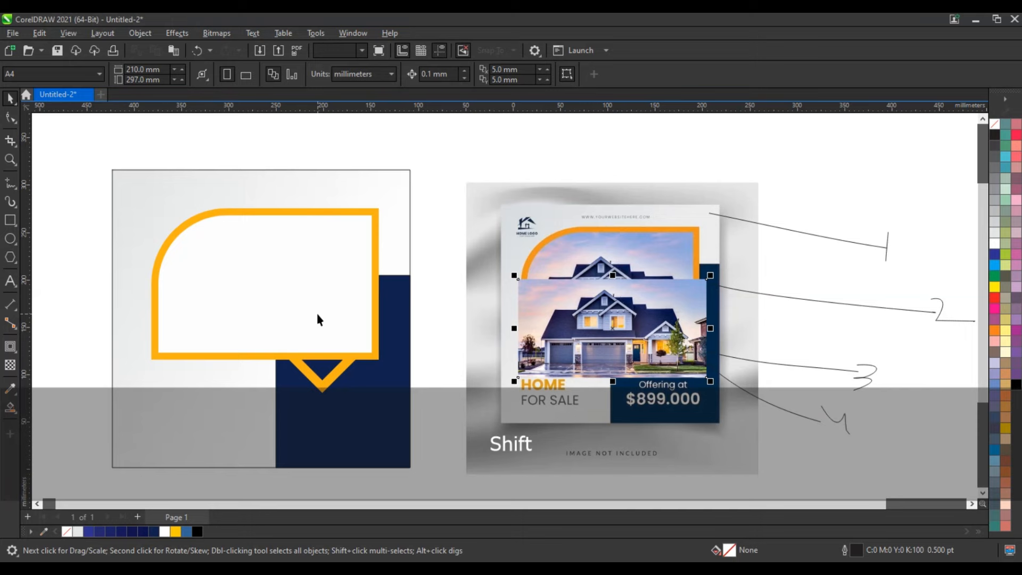
Center the house photo horizontally and vertically on the frame's white inner shape
shift+click(316, 313)
key(c)
key(e)
click(483, 230)
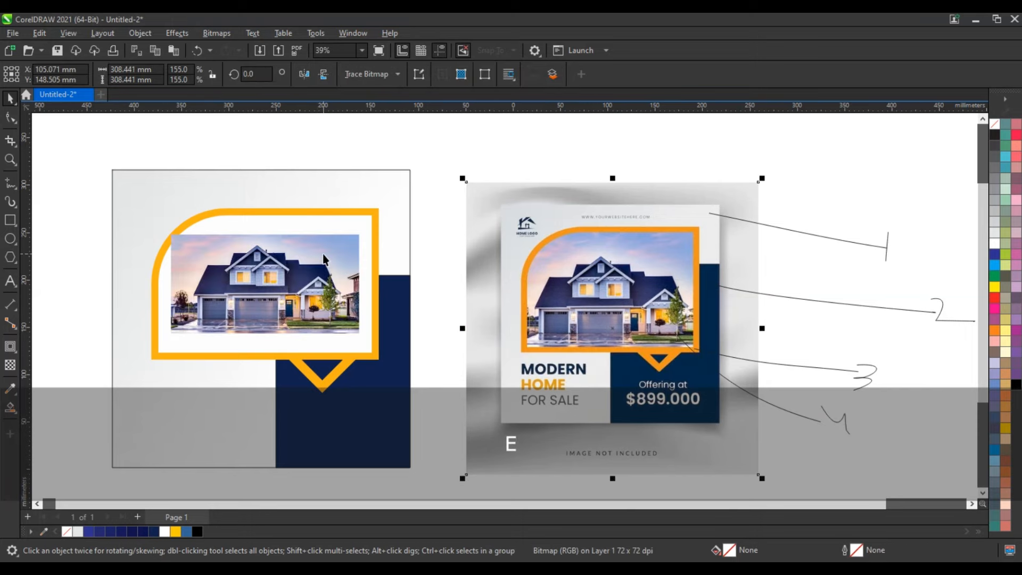
PowerClip the house photo inside the frame's white rounded shape
click(323, 254)
right_click(322, 254)
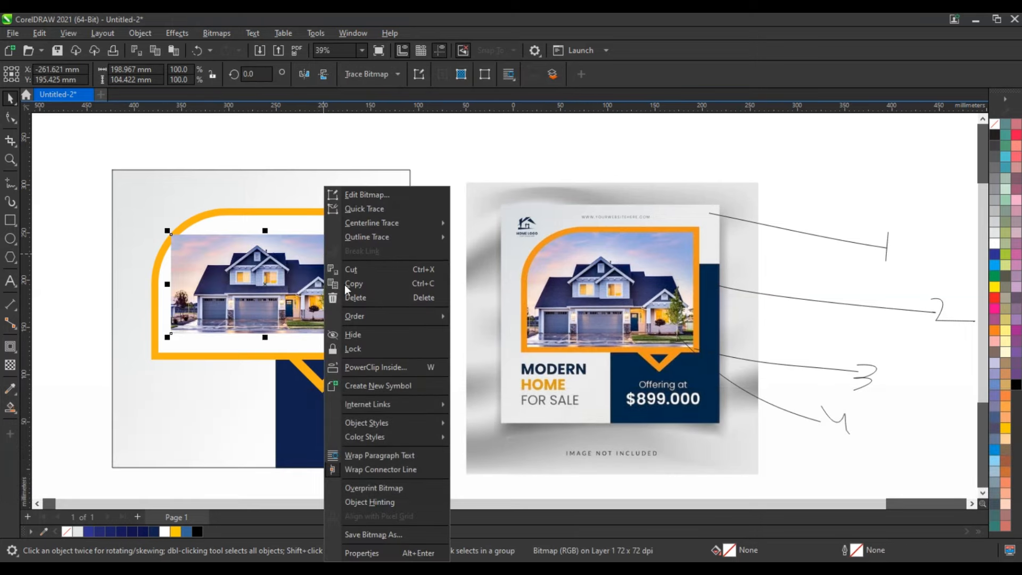
click(368, 367)
click(327, 223)
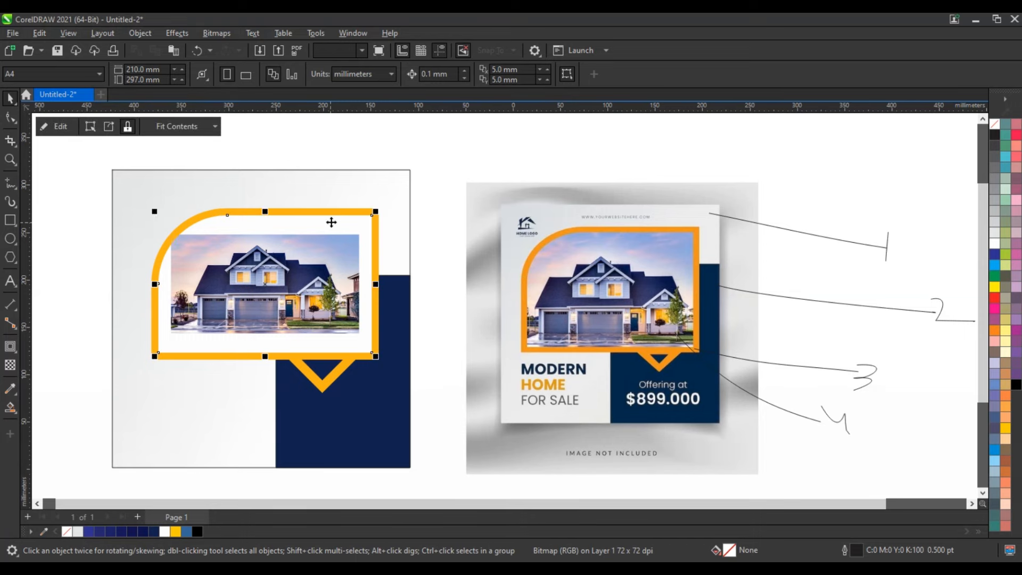
Edit the PowerClip contents and enlarge the house photo from its center to about 283 × 149 mm, covering the whole frame
right_click(333, 222)
click(368, 187)
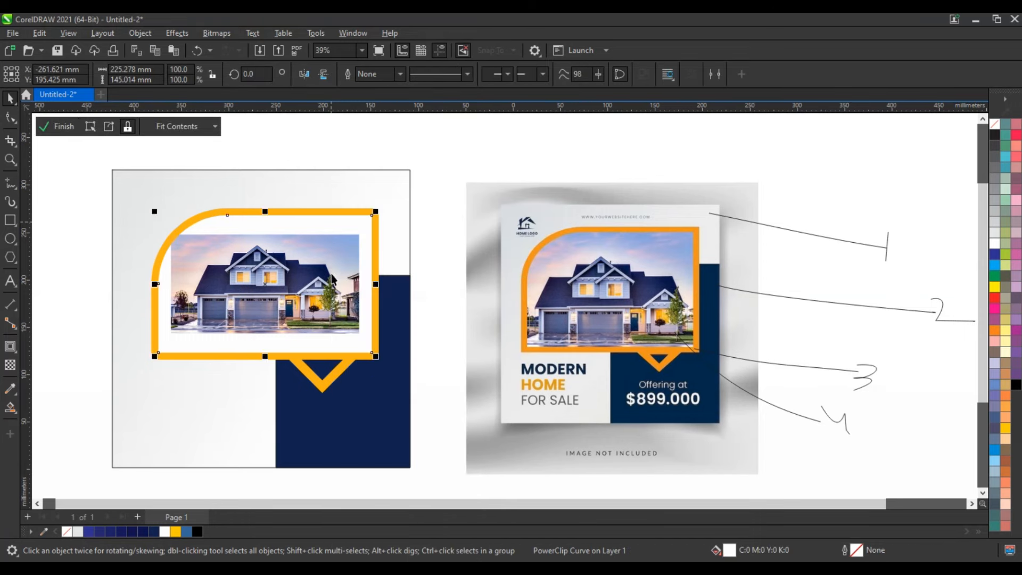
drag(387, 220, 402, 203)
key(f)
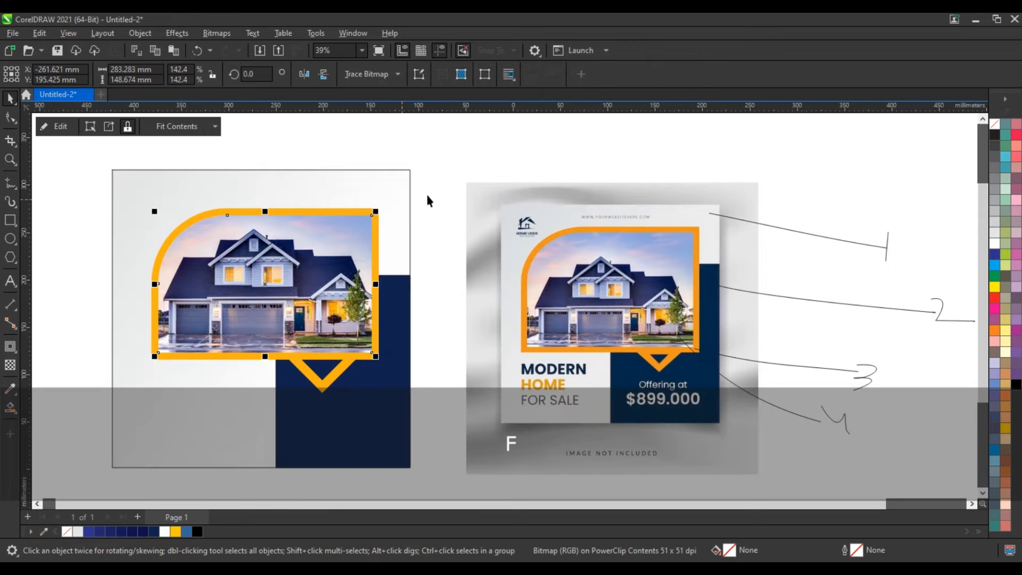
Compare the flyer with its reference, and examine the business agency reference poster in full-screen preview
scroll(444, 222, down, 1)
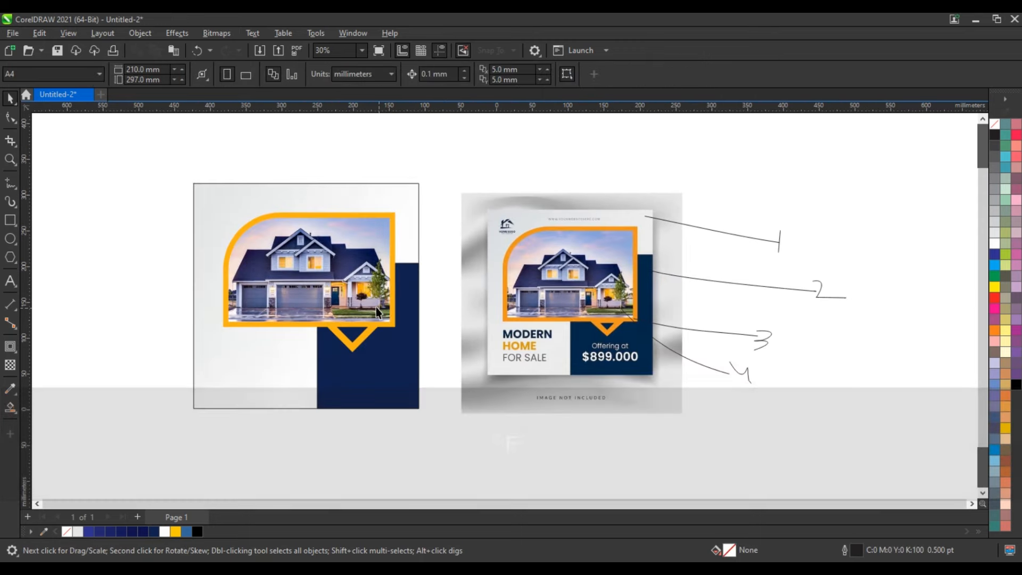
click(10, 159)
drag(131, 181, 723, 439)
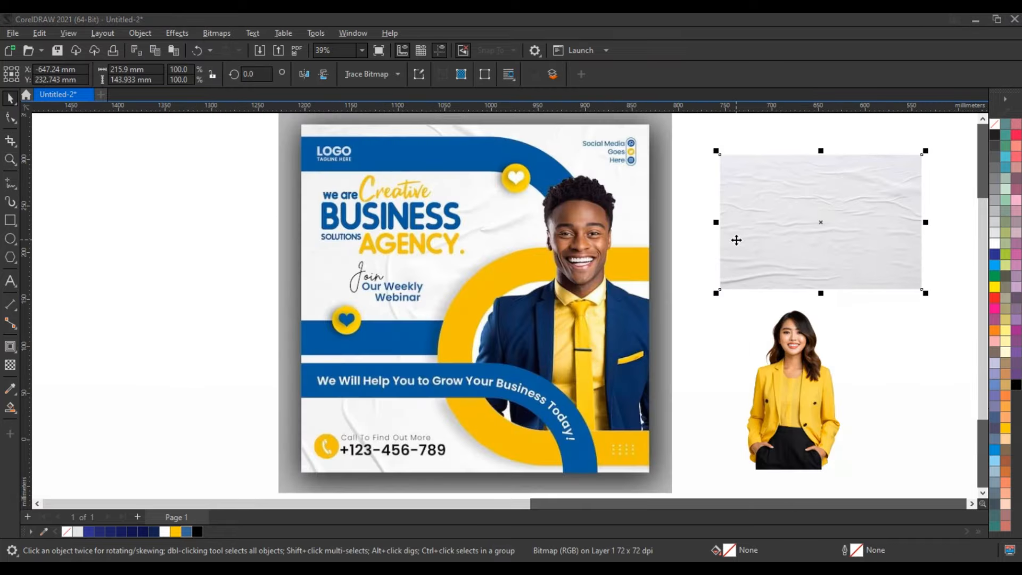
scroll(737, 240, down, 4)
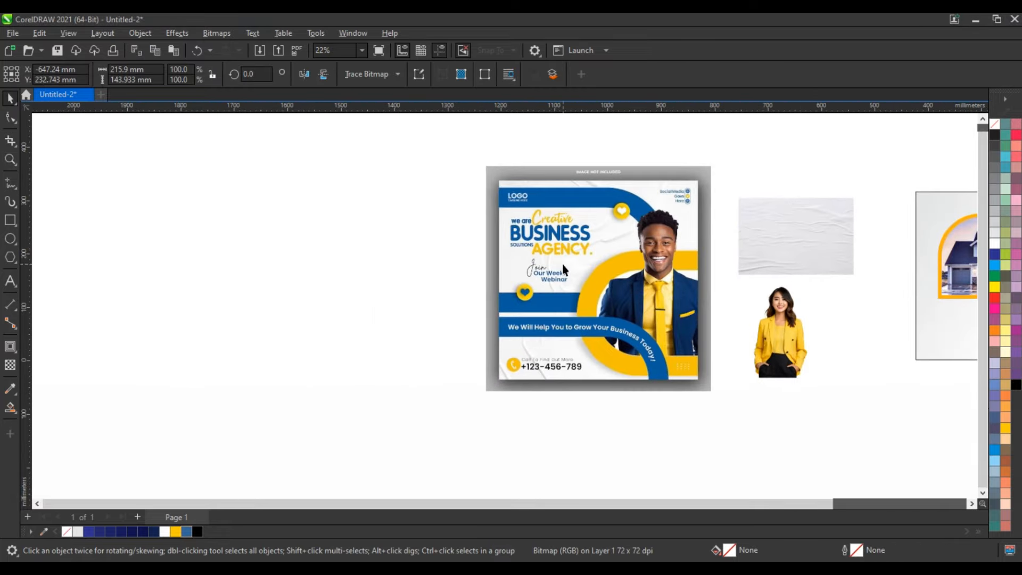
click(562, 266)
key(shift+F2)
key(F9)
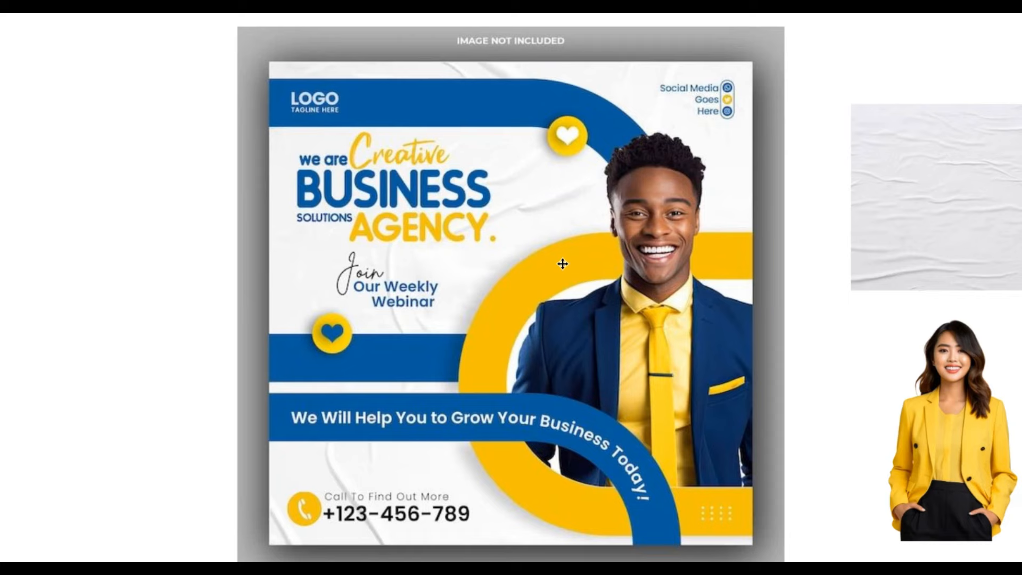
key(F9)
scroll(832, 260, down, 2)
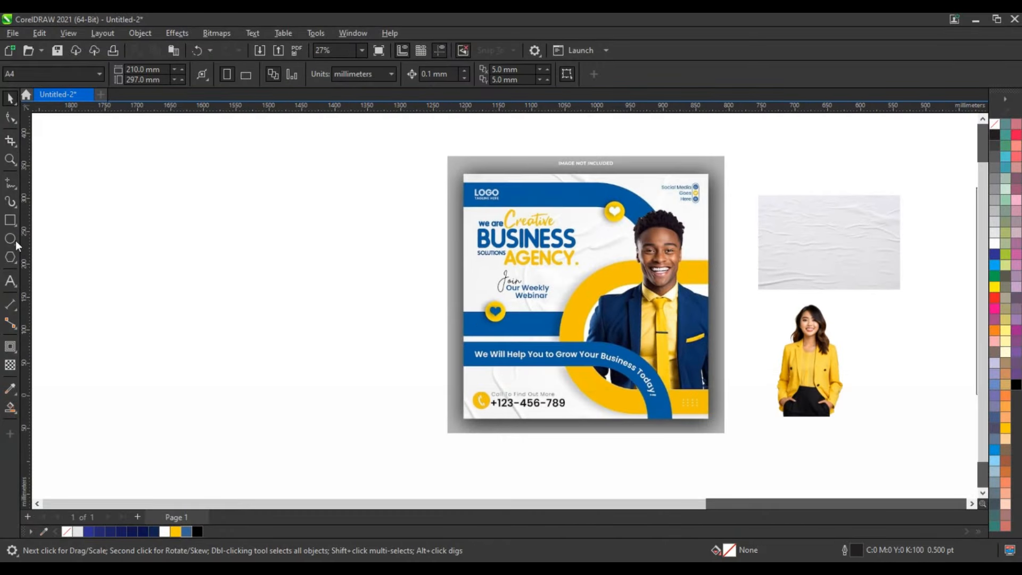
Mark the agency poster's white background with a freehand leader line rising from its upper part and a handwritten 1
click(11, 183)
click(654, 182)
click(647, 135)
click(638, 145)
click(628, 121)
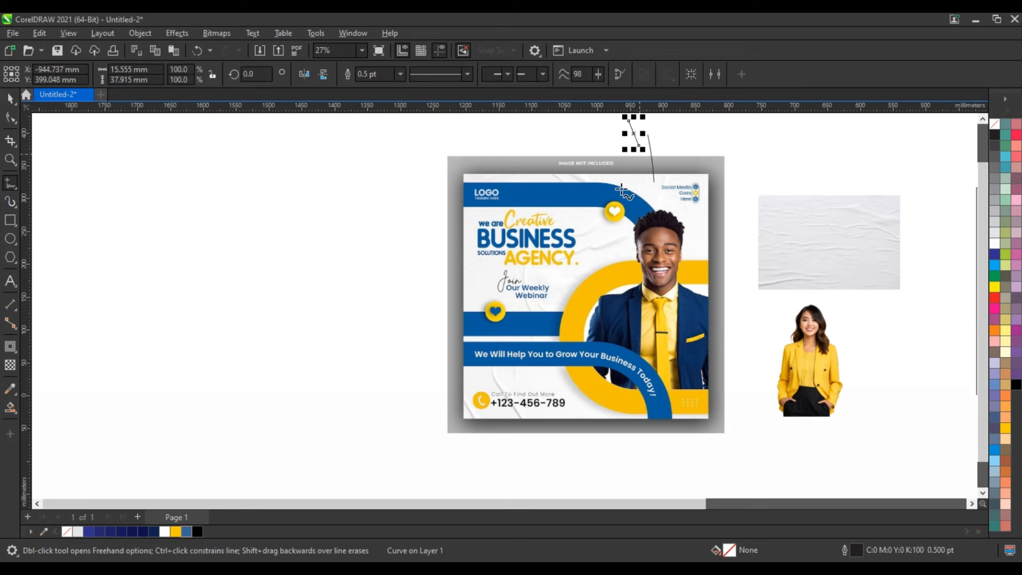
key(Escape)
Mark the agency poster's upper blue band with a freehand leader line and a handwritten 2
click(531, 198)
click(509, 134)
drag(489, 126, 500, 140)
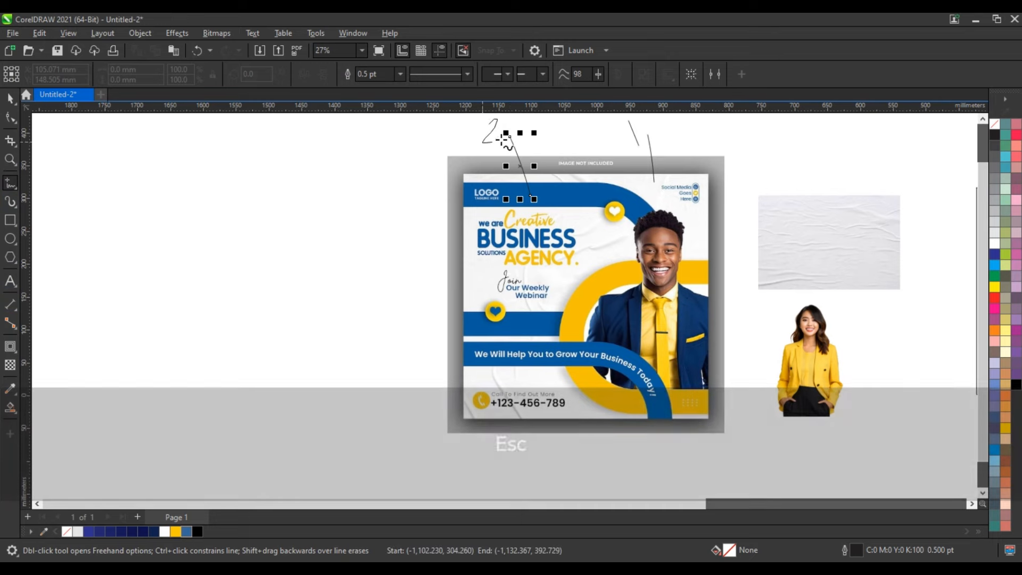
key(Escape)
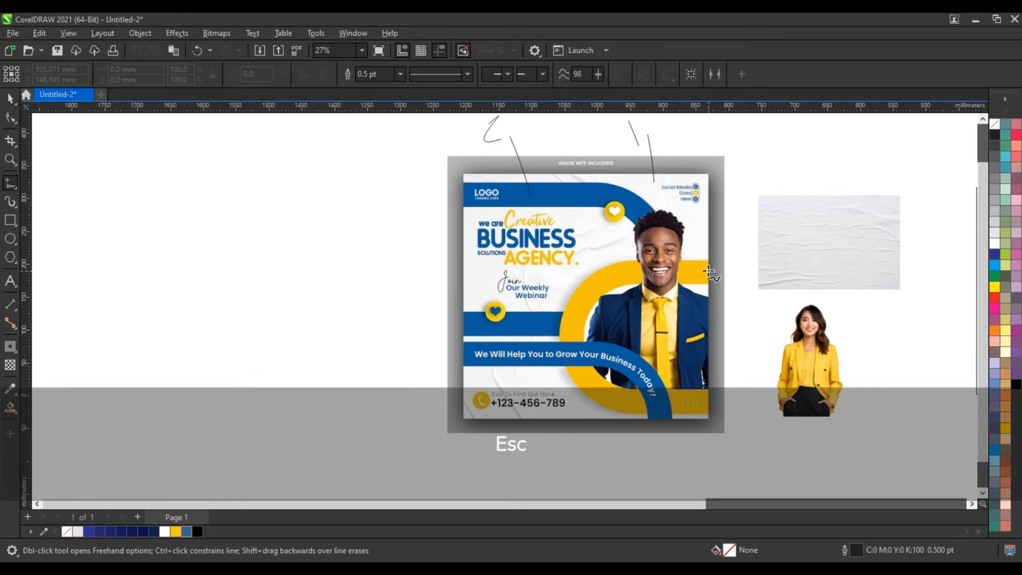
Mark the poster's yellow ring with a freehand leader line and a handwritten 3, and its lower blue band with a leader line and 4
mouse_move(703, 268)
mouse_down()
mouse_move(771, 341)
mouse_move(757, 350)
mouse_up()
drag(525, 354, 483, 453)
drag(496, 445, 524, 459)
Draw a square about 433 mm wide in the empty space beside the agency reference poster
scroll(437, 209, up, 1)
click(10, 220)
drag(72, 139, 288, 471)
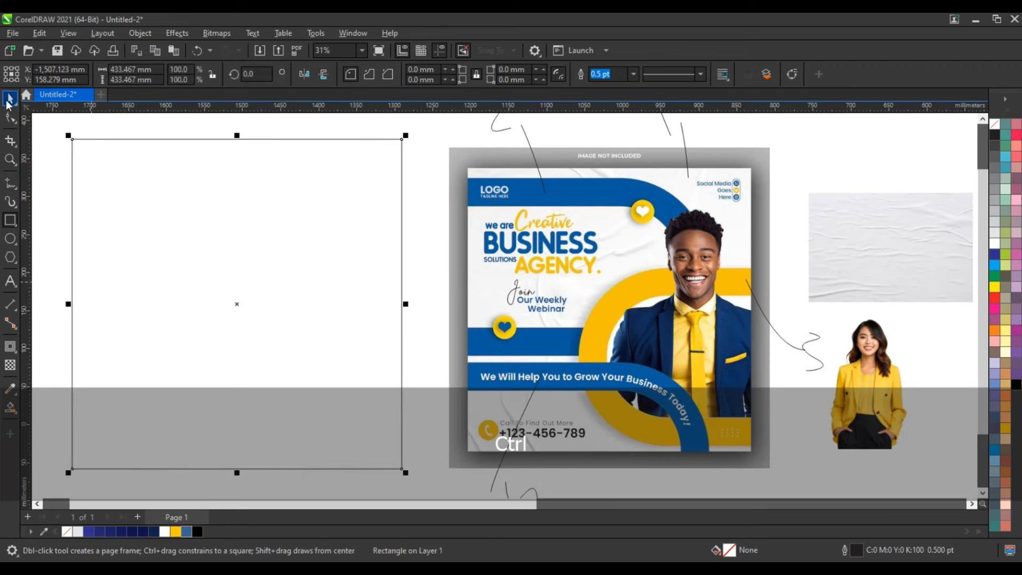
Move the paper texture onto the square in front of everything, scaled from its center to about 448 × 298 mm
click(913, 251)
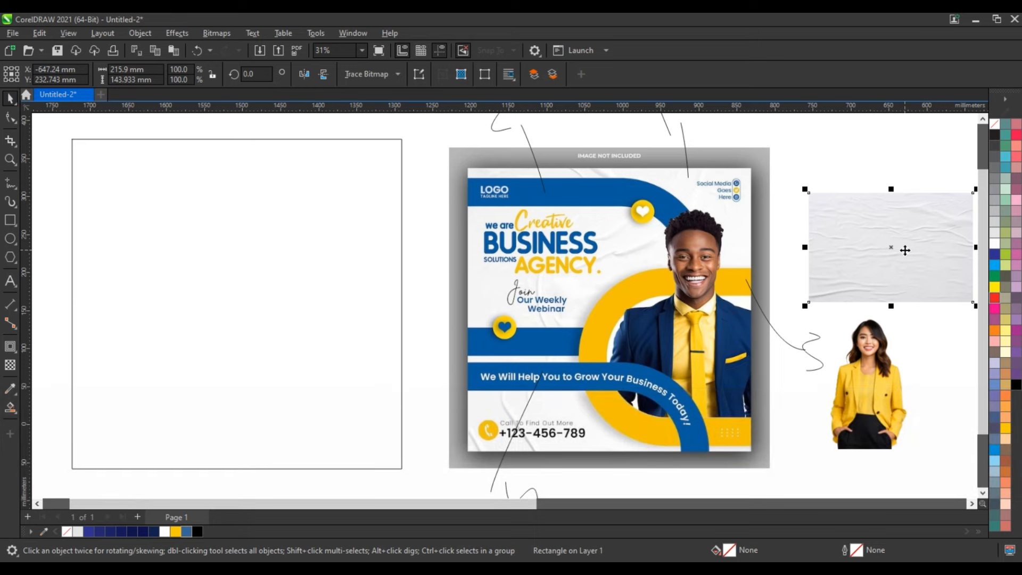
mouse_move(903, 251)
mouse_down()
mouse_move(272, 304)
mouse_move(202, 296)
mouse_up()
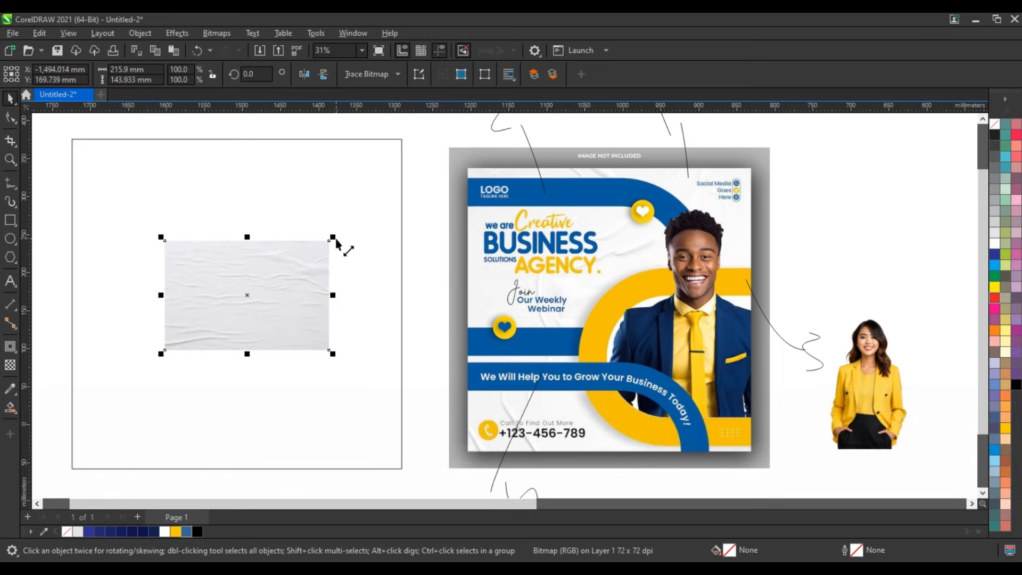
drag(336, 242, 425, 184)
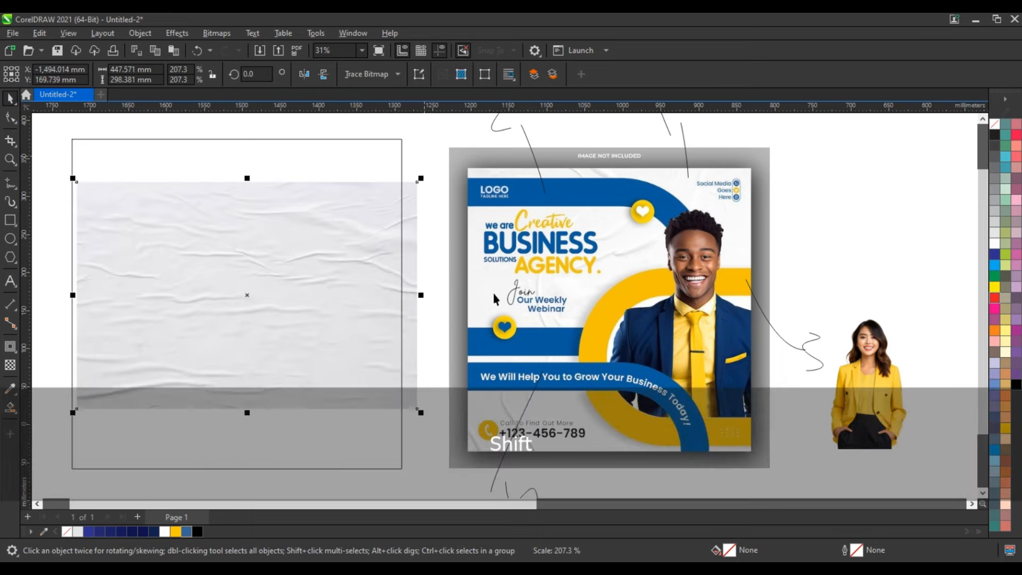
key(shift+Page_Up)
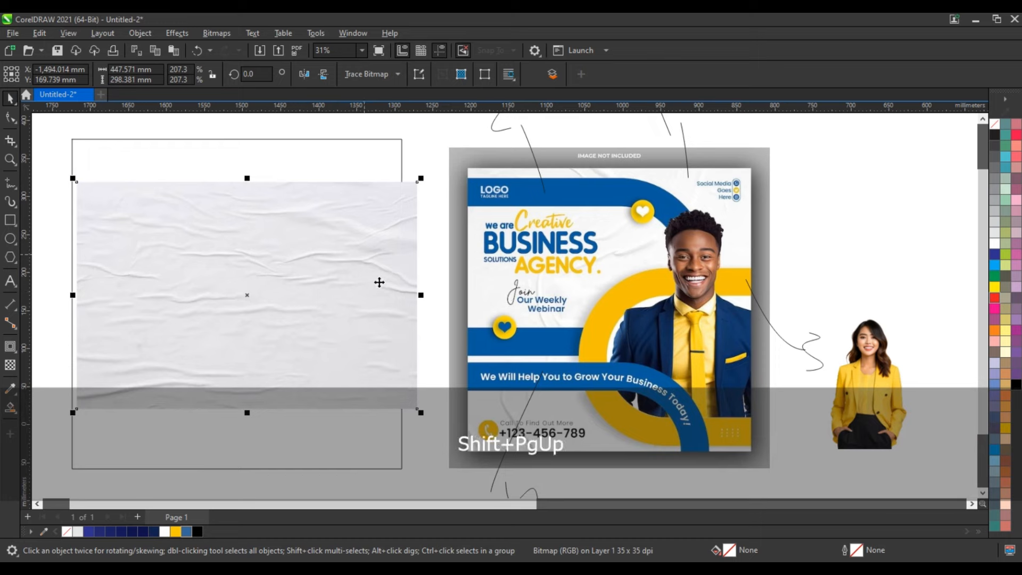
Adjust the paper texture's Brightness/Contrast/Intensity to brightness 4, contrast 0 and intensity -1
click(176, 33)
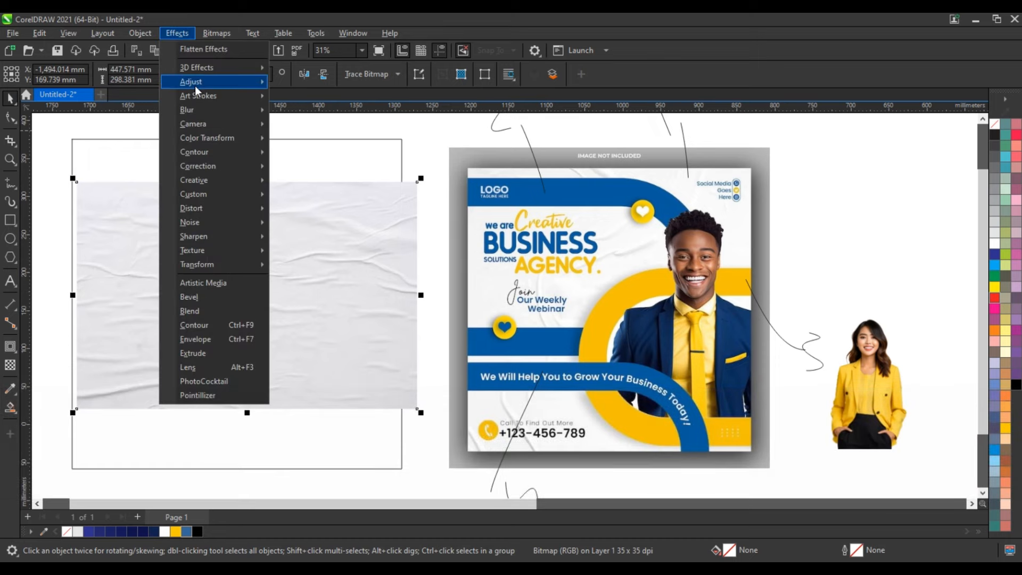
mouse_move(195, 85)
click(327, 184)
drag(517, 259, 520, 260)
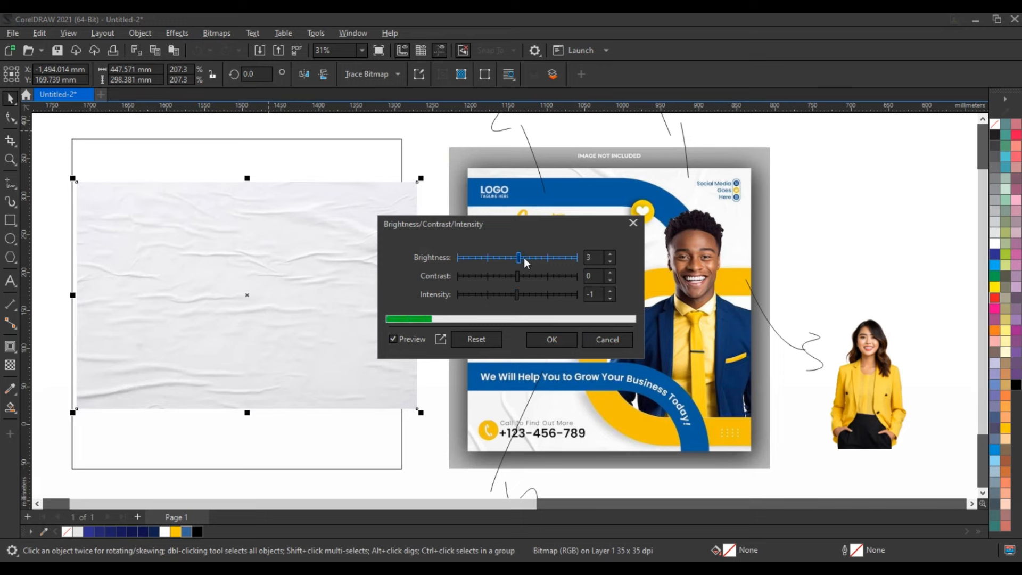
click(524, 258)
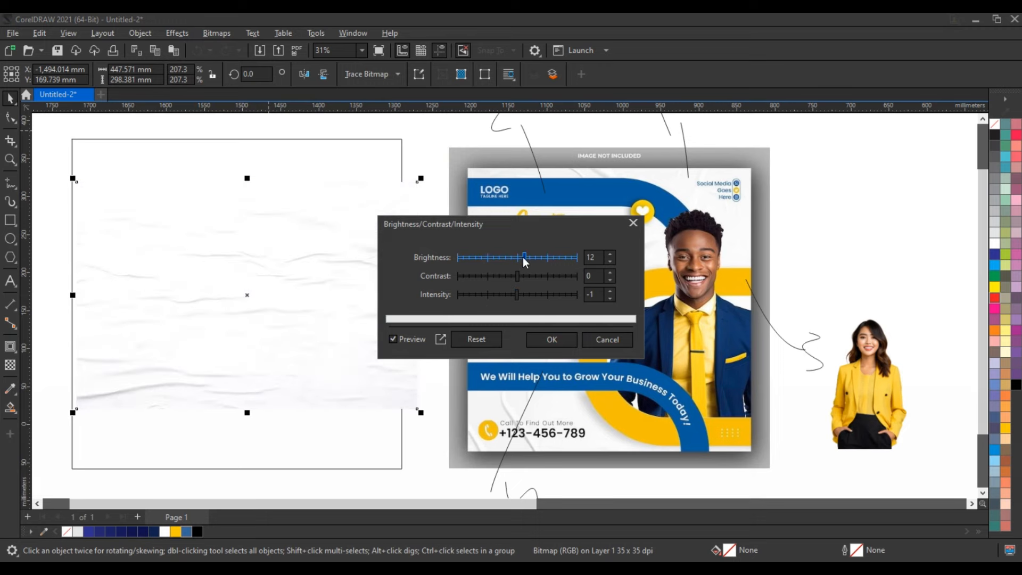
drag(522, 257, 520, 257)
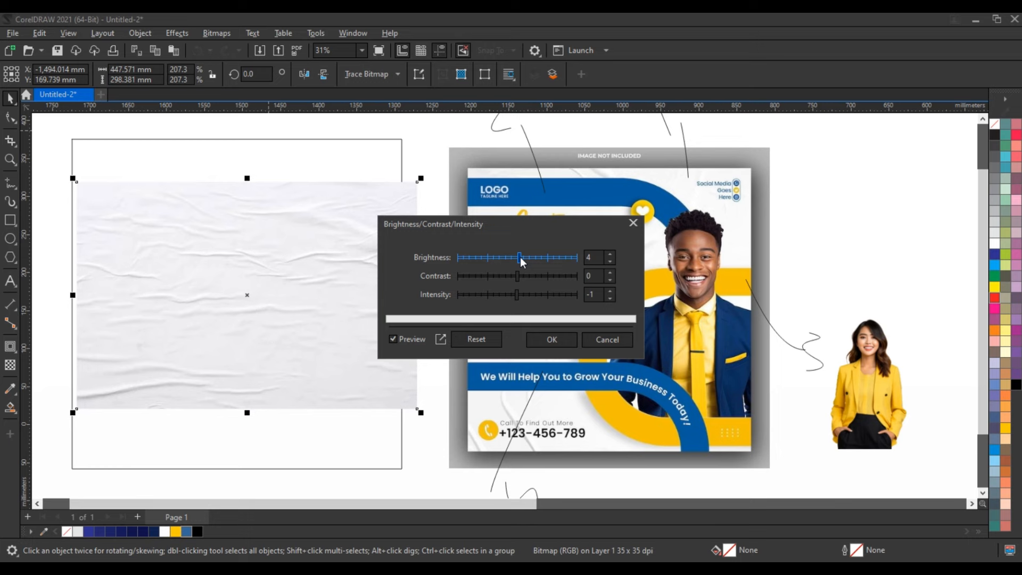
click(552, 339)
Resize the paper texture and clip it inside the square so it covers the whole frame
drag(425, 184, 410, 253)
scroll(411, 254, down, 1)
drag(282, 417, 285, 435)
key(z)
drag(103, 169, 712, 430)
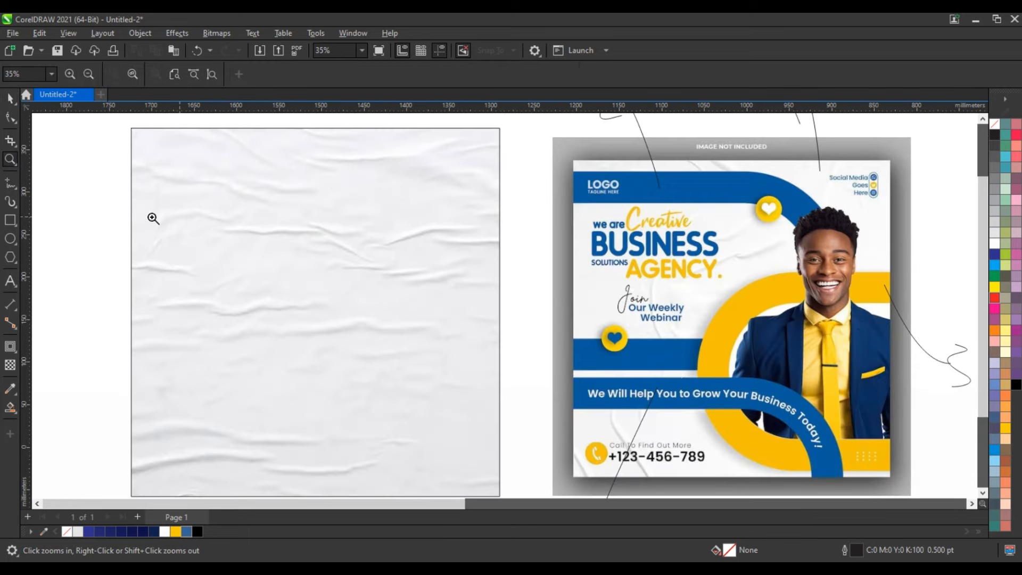
Draw a rectangle about 468 × 242 mm across the background's upper left and fully round its two right corners to about 121 mm
key(F6)
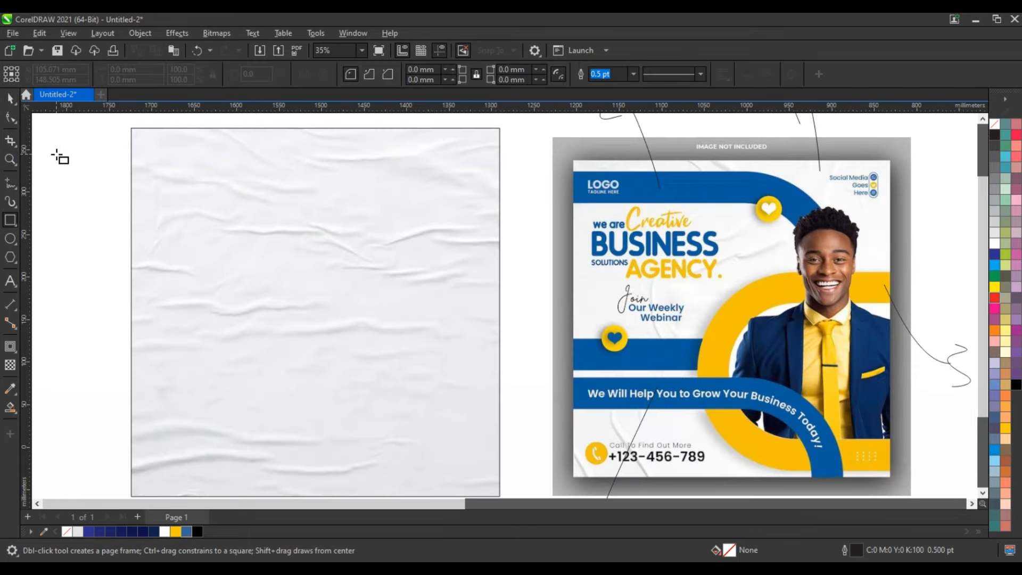
drag(57, 155, 456, 360)
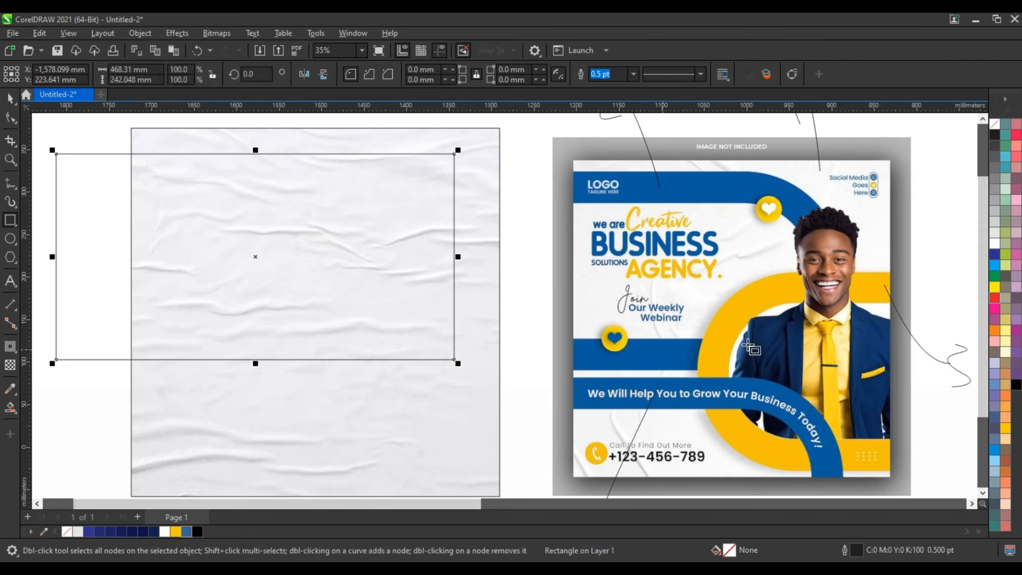
click(11, 117)
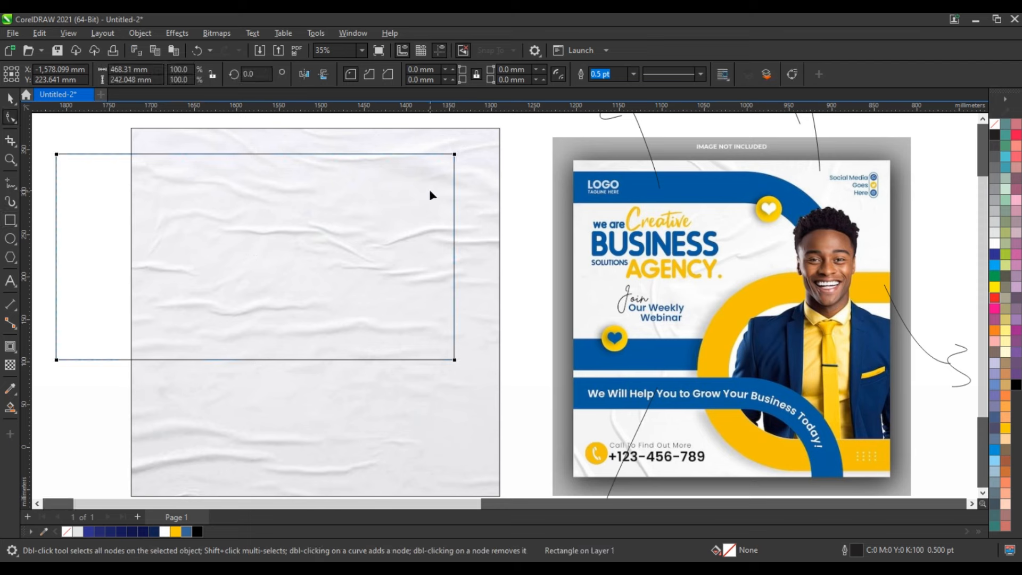
drag(455, 155, 277, 154)
drag(455, 360, 332, 381)
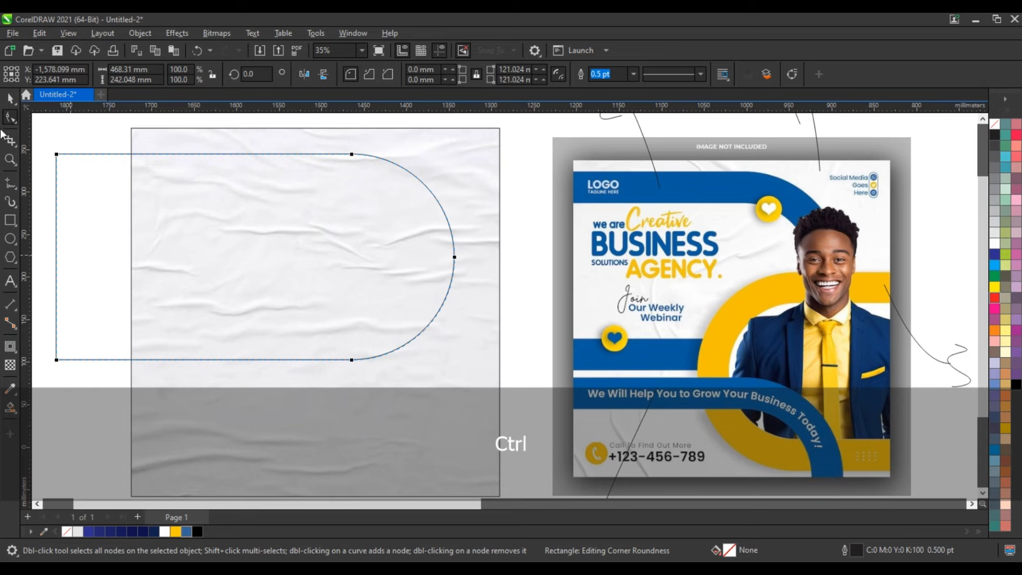
Stretch the rounded shape downward to about 255 mm tall and add a single inward contour offset about 46.6 mm
key(space)
drag(253, 366, 253, 374)
click(10, 346)
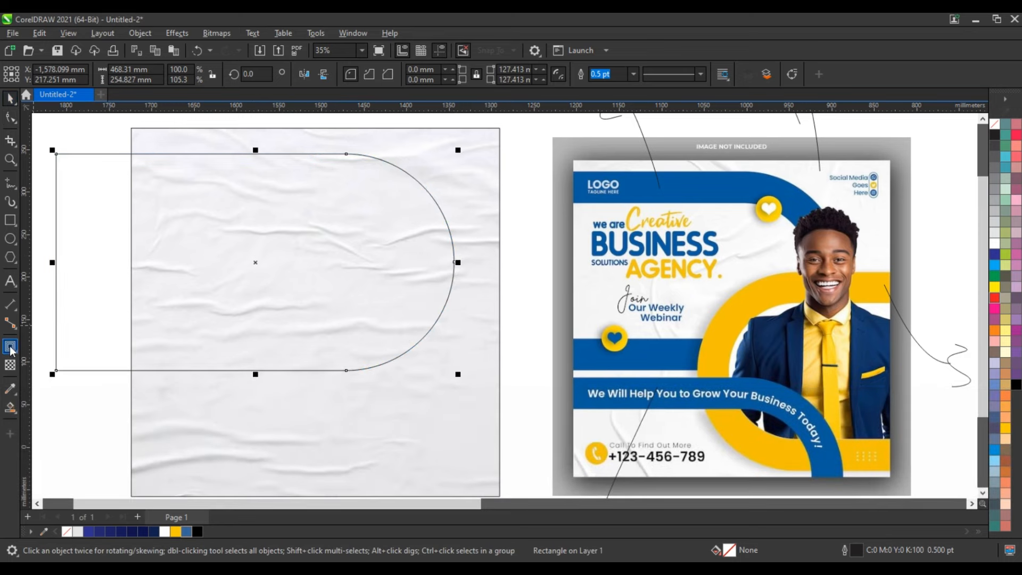
drag(255, 156, 255, 194)
click(9, 98)
Break the contour apart and combine the inner and outer outlines into one band shape
click(140, 34)
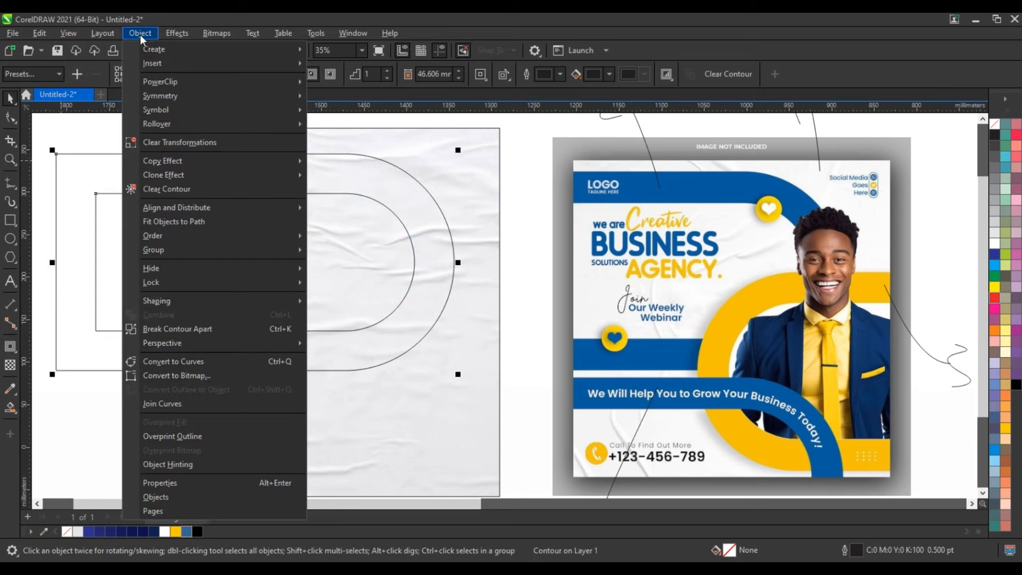
click(181, 329)
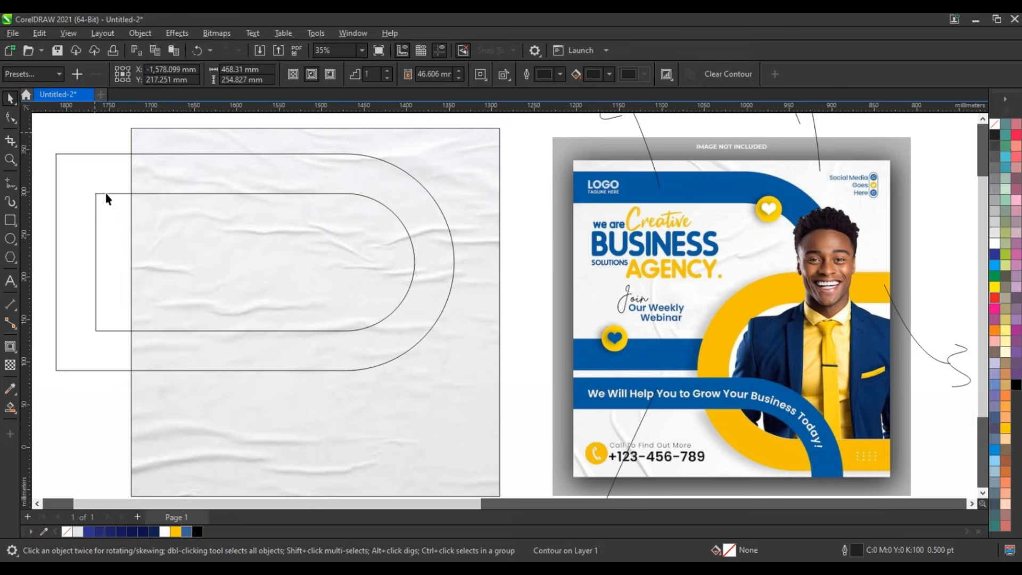
shift+click(155, 154)
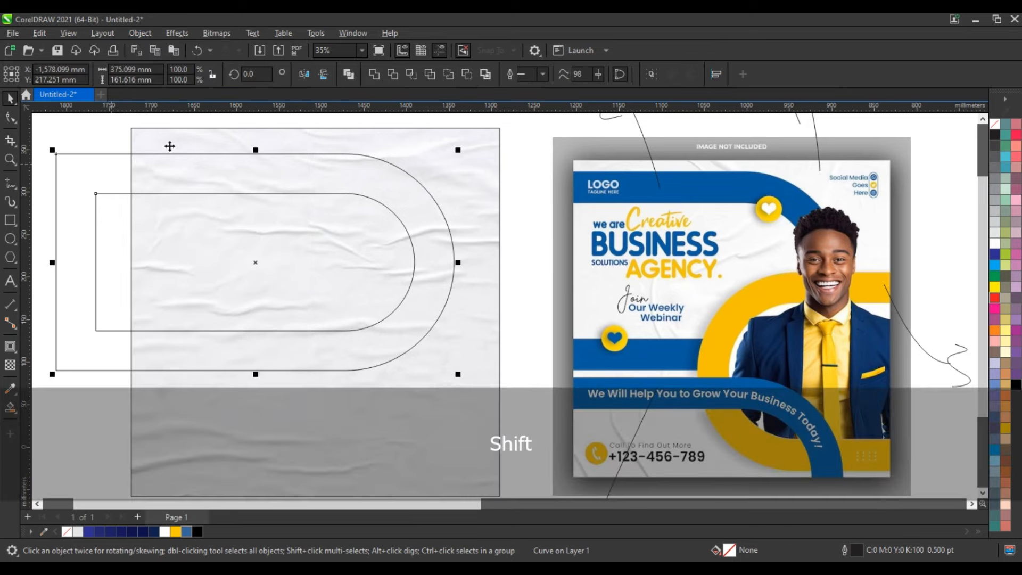
click(348, 76)
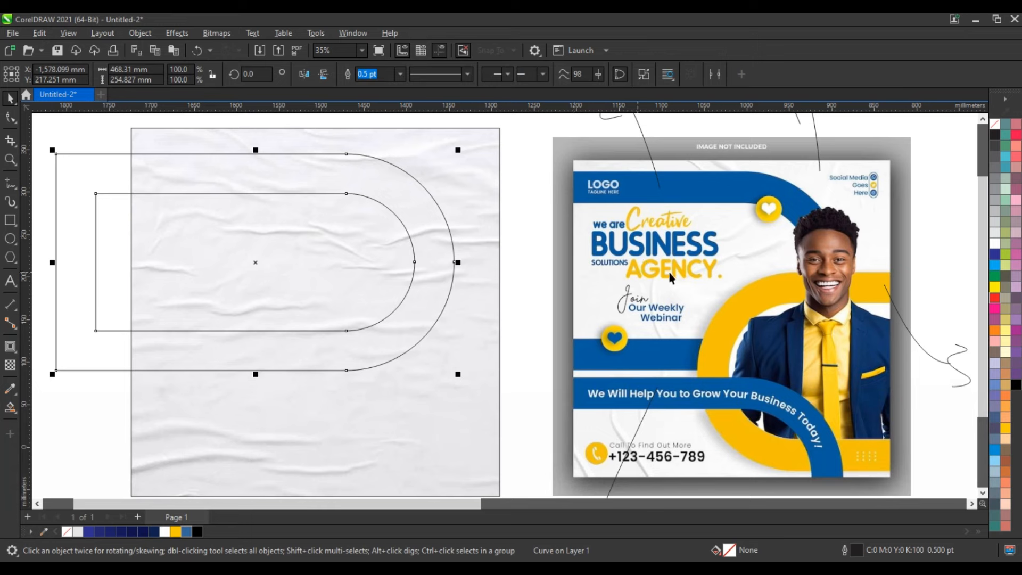
Duplicate the band, mirror the copy horizontally and vertically, and place it lower right so it interlocks with the original
key(KP_Add)
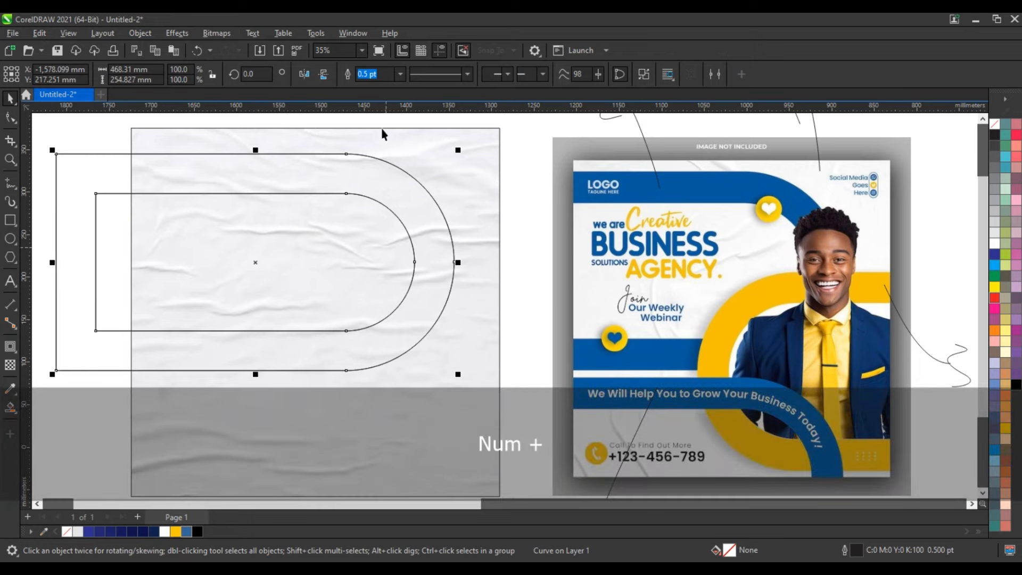
click(323, 75)
click(304, 74)
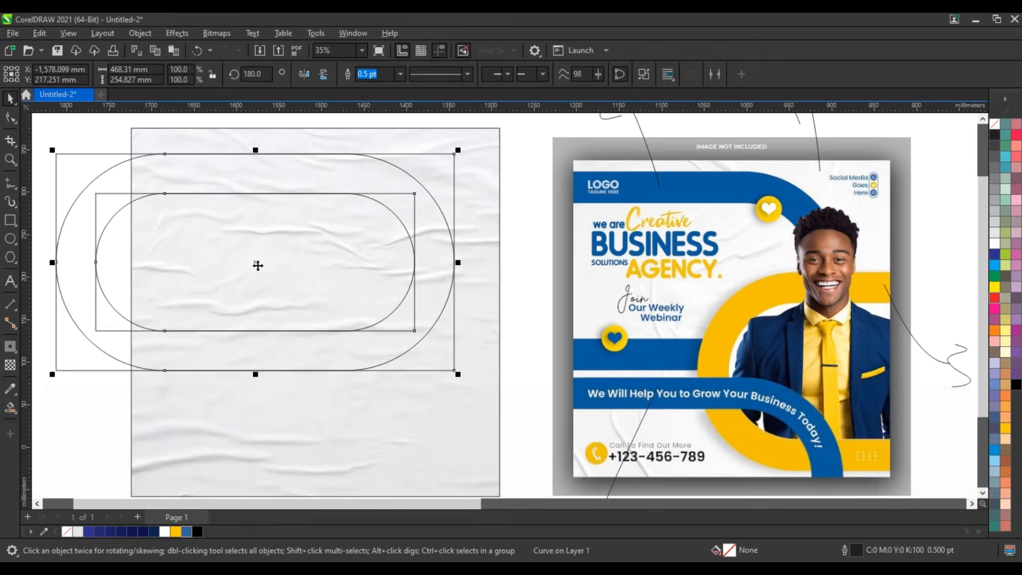
drag(280, 273, 452, 364)
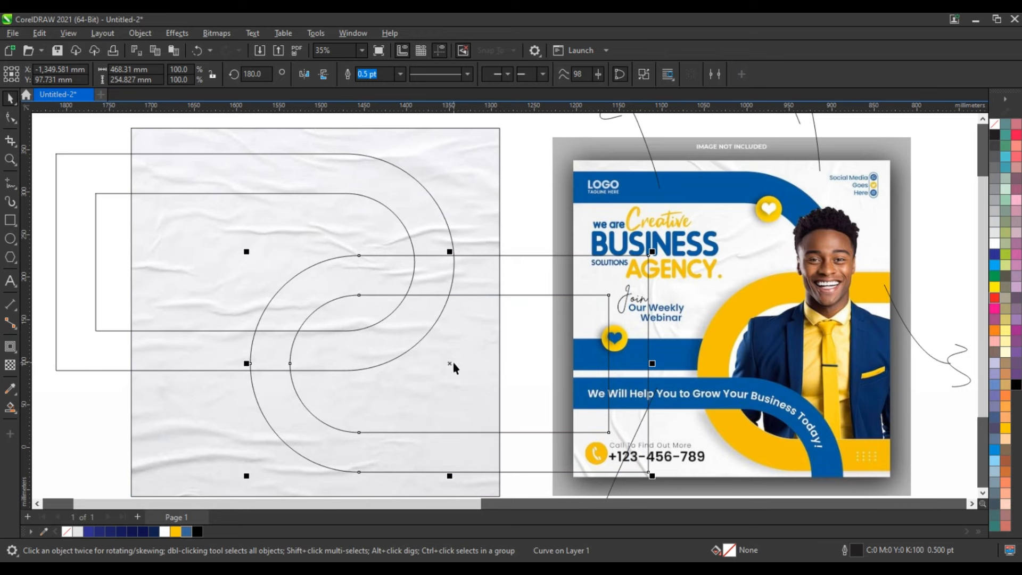
Duplicate the interlocking band, mirror the copy horizontally, and place it lower left just beneath the first band
key(KP_Add)
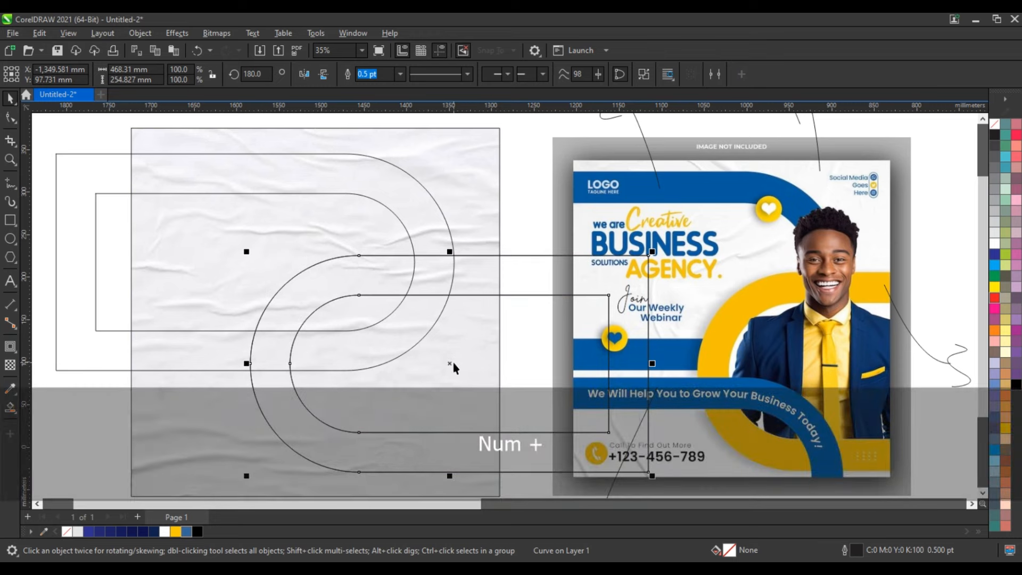
click(304, 74)
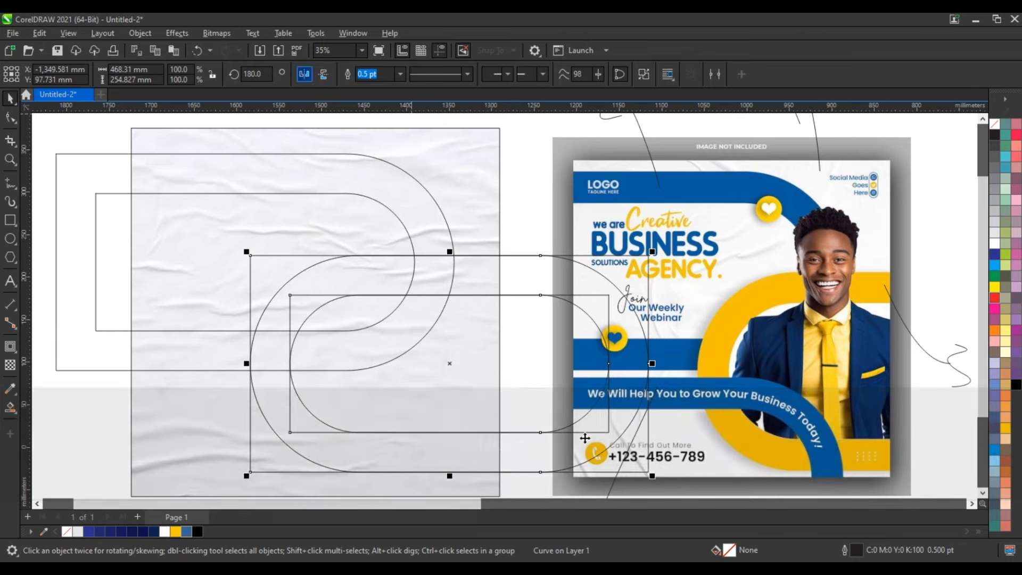
drag(434, 371, 235, 477)
scroll(339, 357, down, 3)
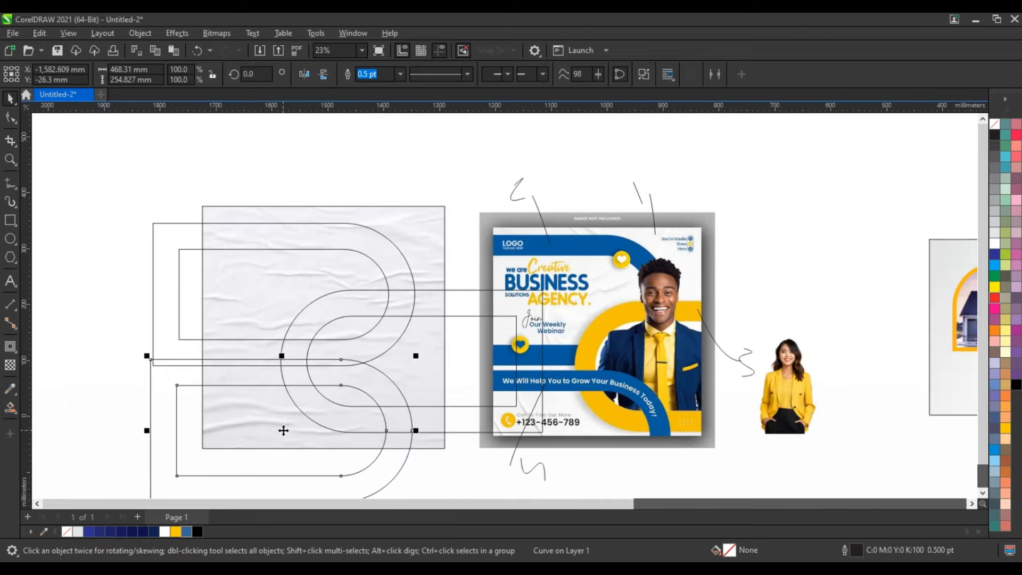
drag(283, 430, 282, 443)
Align the lower-left band's right edge with the upper band's right edge
shift+click(388, 245)
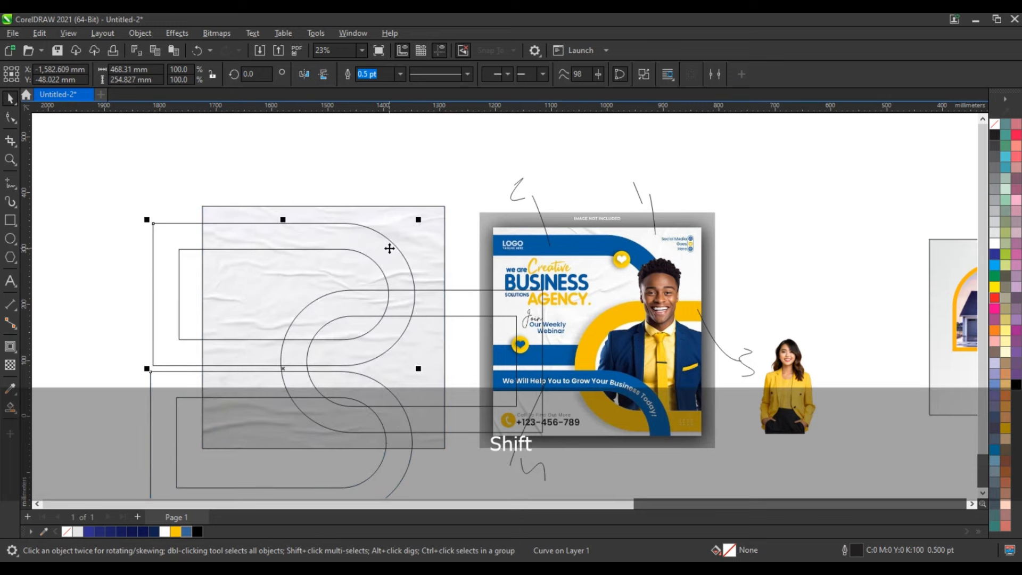
key(r)
click(453, 468)
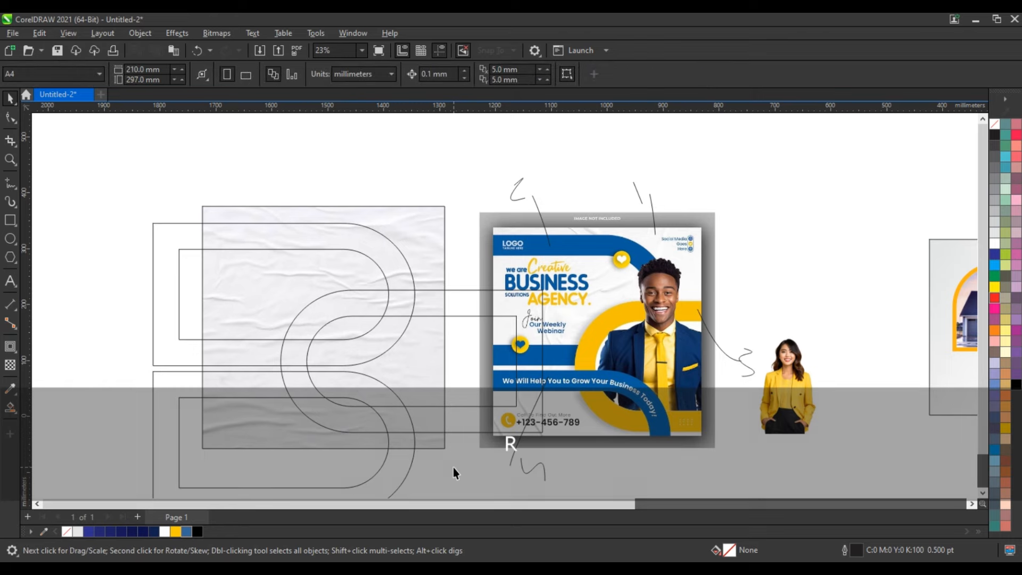
Smart-fill the upper band's lower arm and its upper curved segment inside the square with blue #336699
click(10, 160)
drag(160, 202, 723, 473)
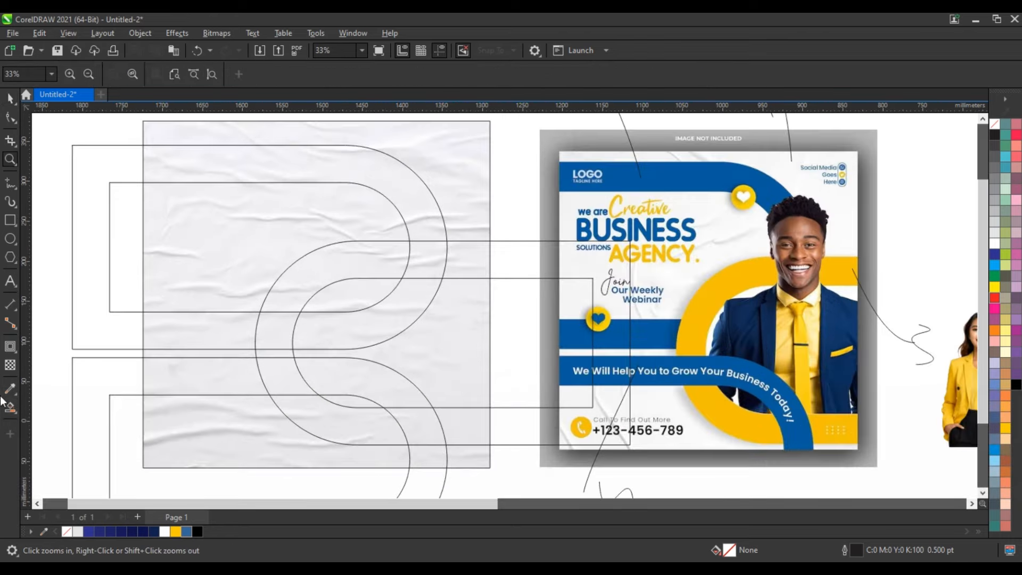
click(11, 408)
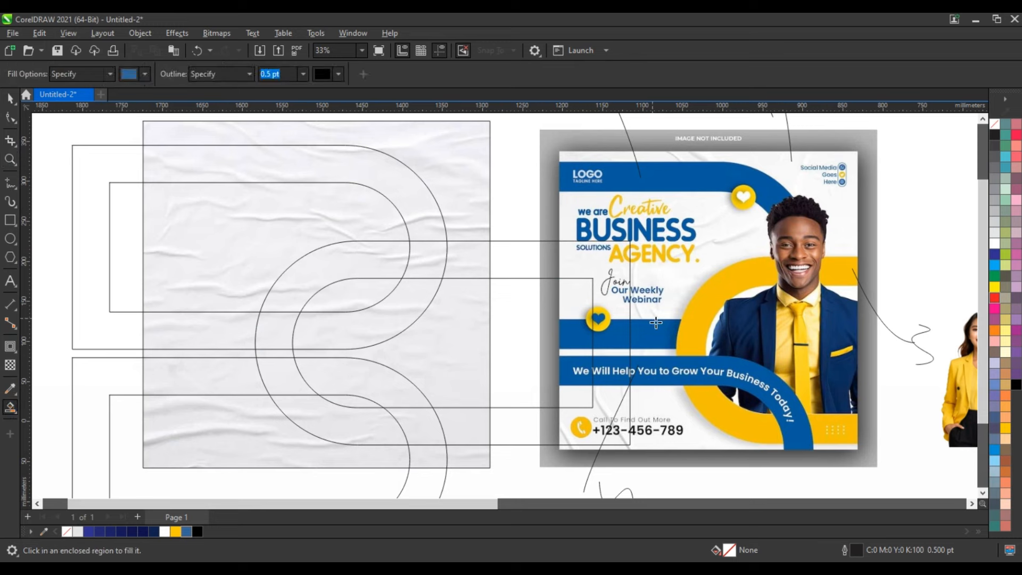
click(229, 327)
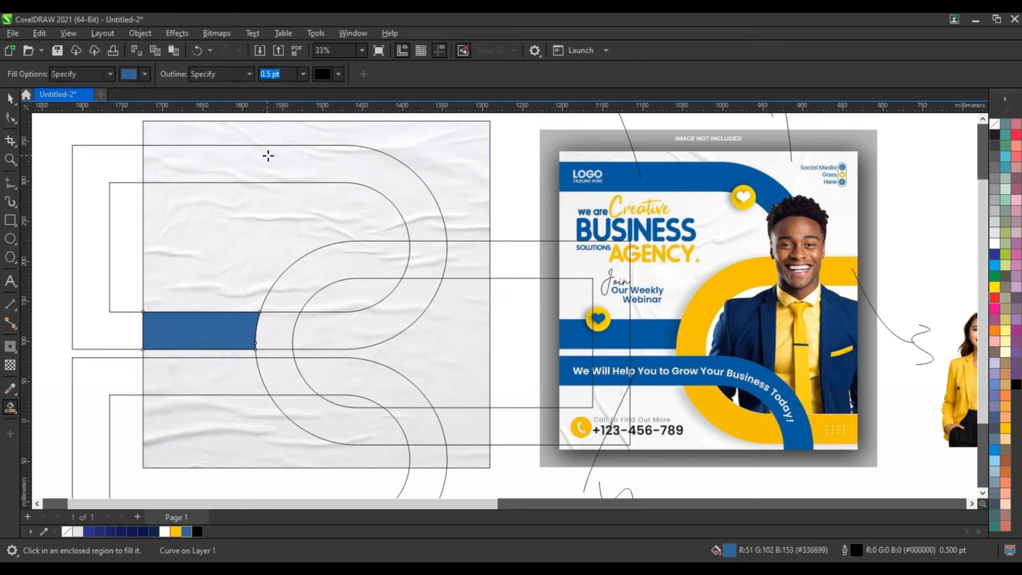
click(268, 156)
Select both blue band segments and weld them into one object
key(space)
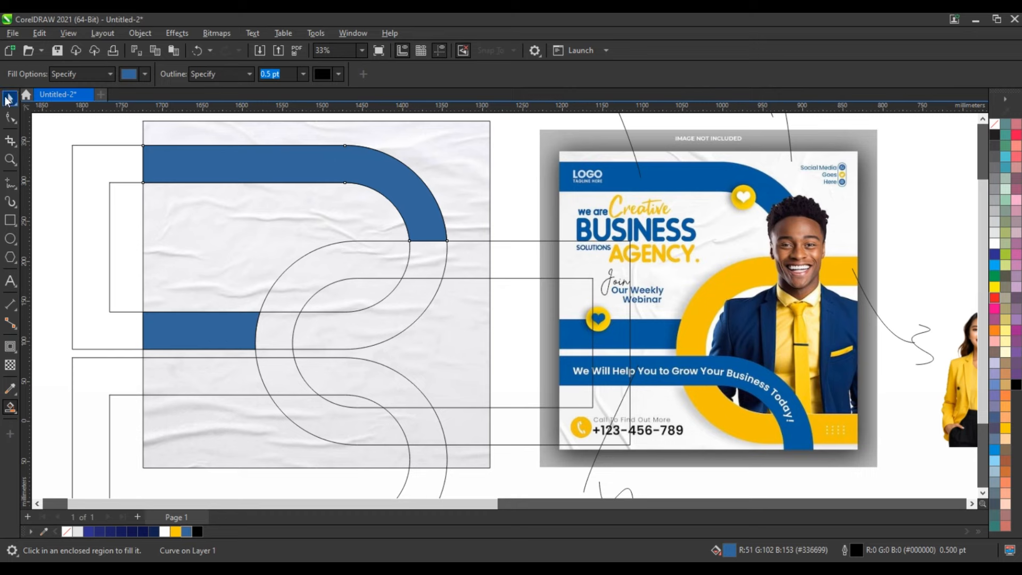
shift+click(161, 331)
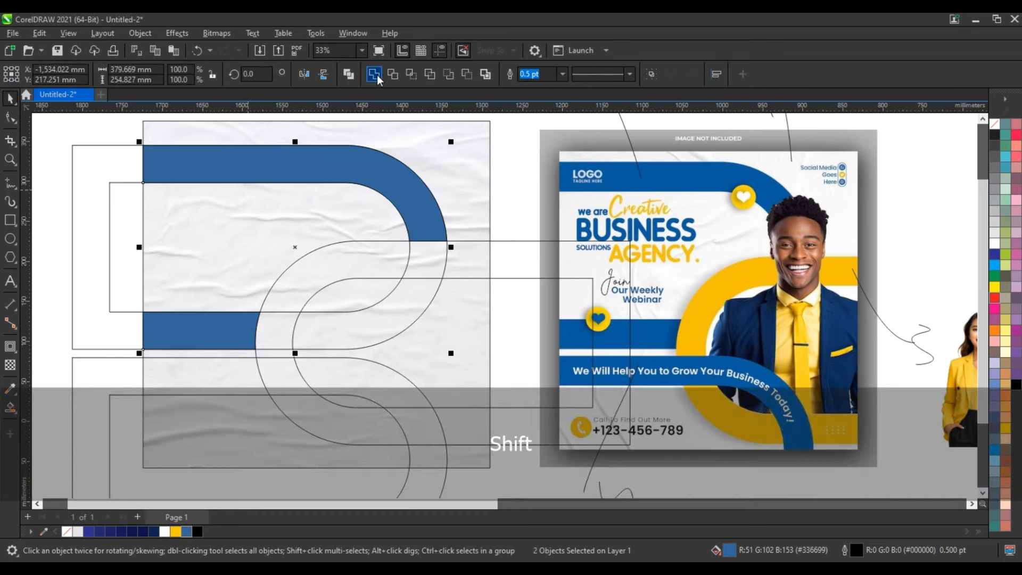
click(41, 341)
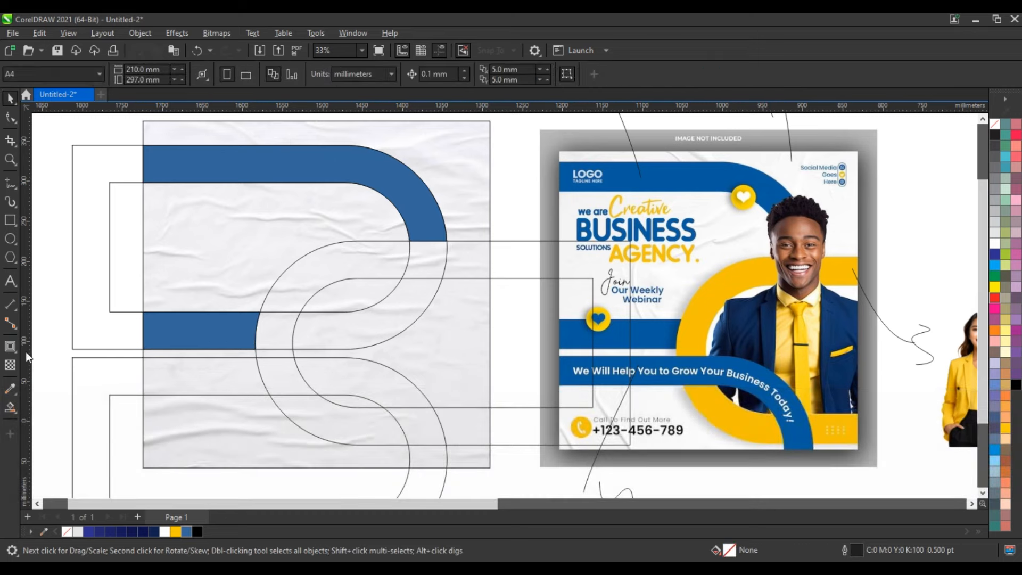
Sample the blue from the reference poster's upper band and apply it to the welded band
click(10, 390)
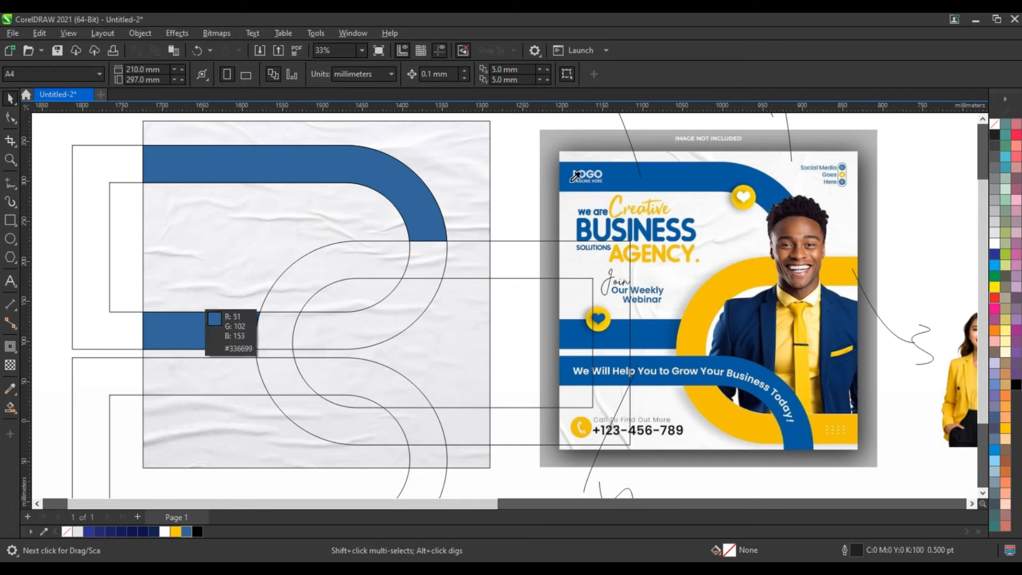
click(687, 168)
click(384, 167)
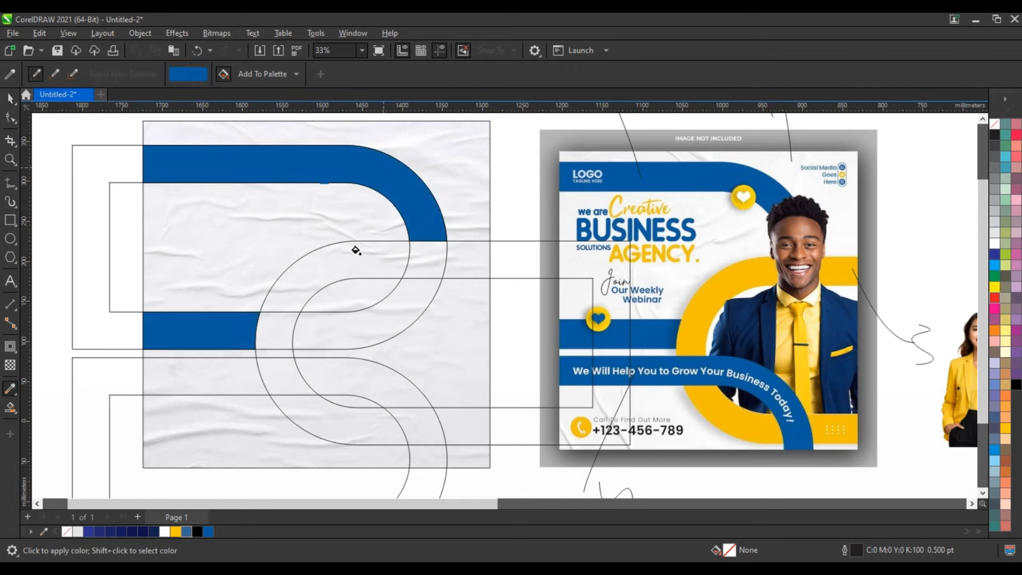
Delete the leftover outline curve of the upper blue band
click(9, 98)
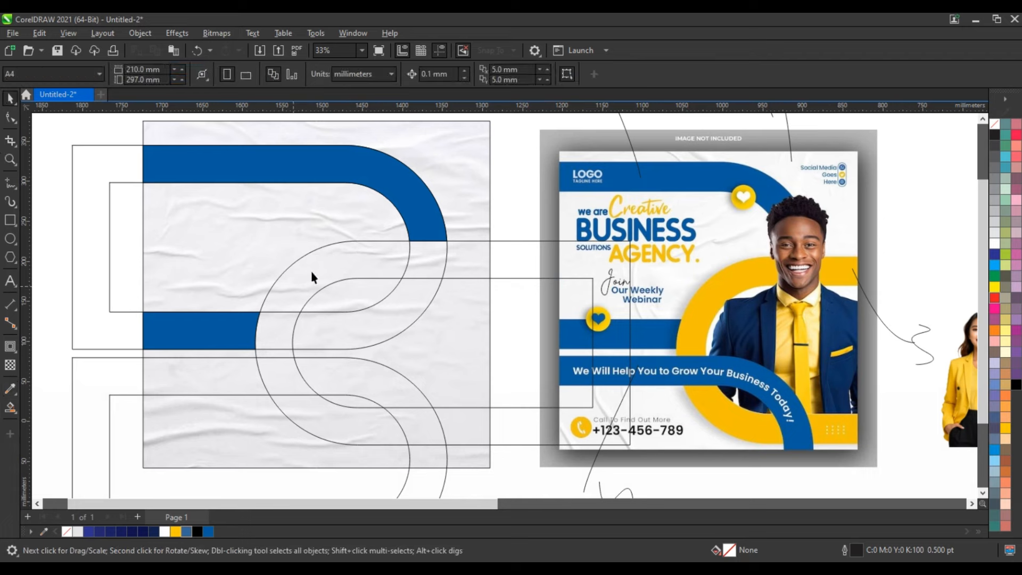
click(446, 266)
key(Delete)
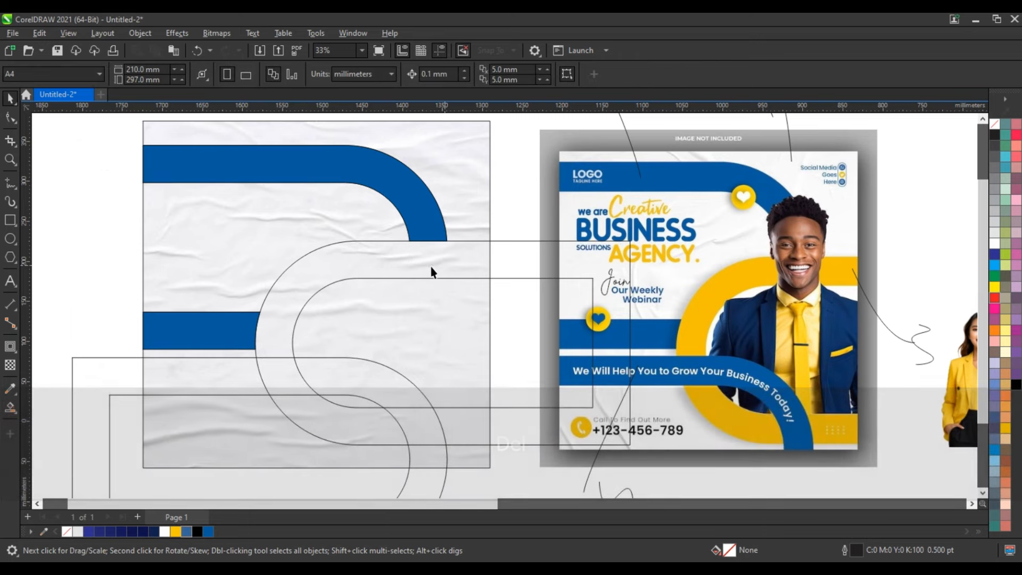
Smart-fill the middle loop's lower-right piece, lower curved piece and upper curve inside the square with blue #336699
click(9, 408)
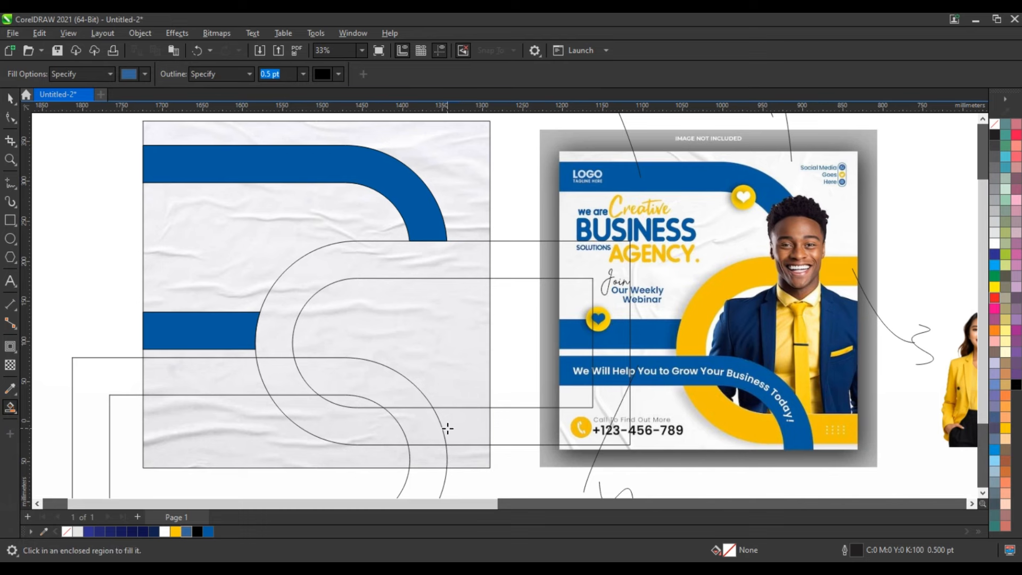
click(476, 429)
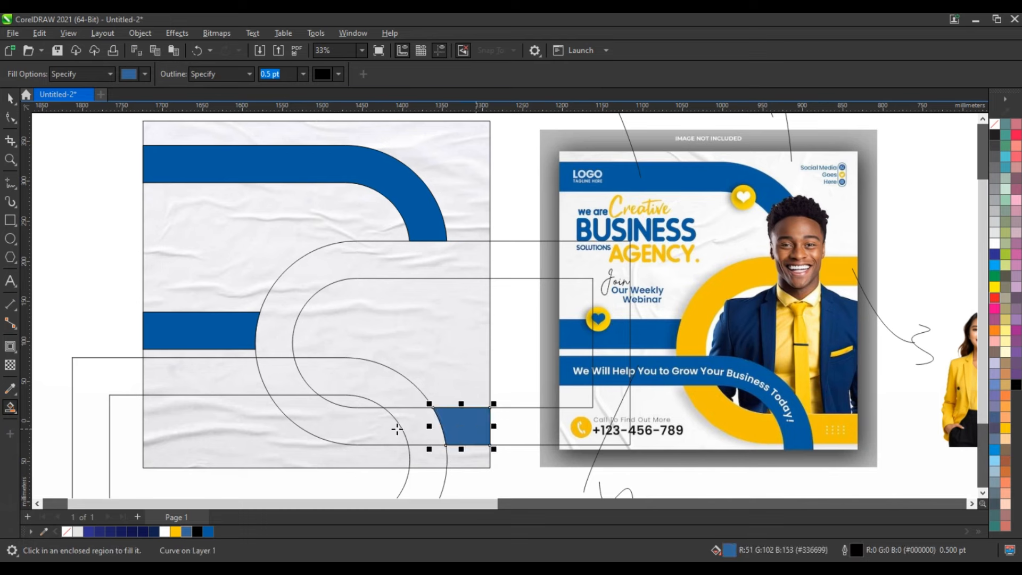
click(374, 427)
click(287, 335)
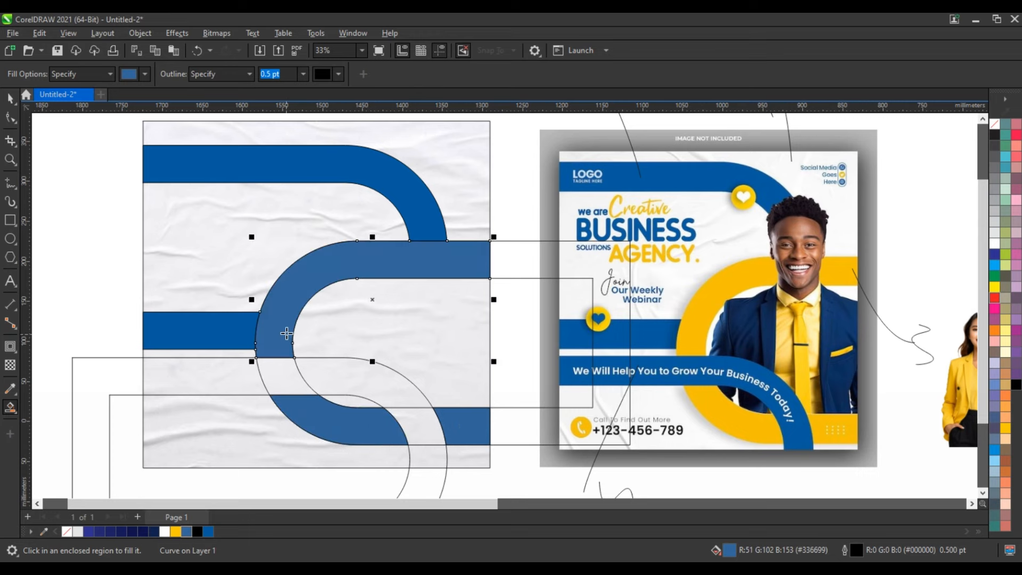
Select the middle loop's three filled pieces and weld them into one object
click(9, 101)
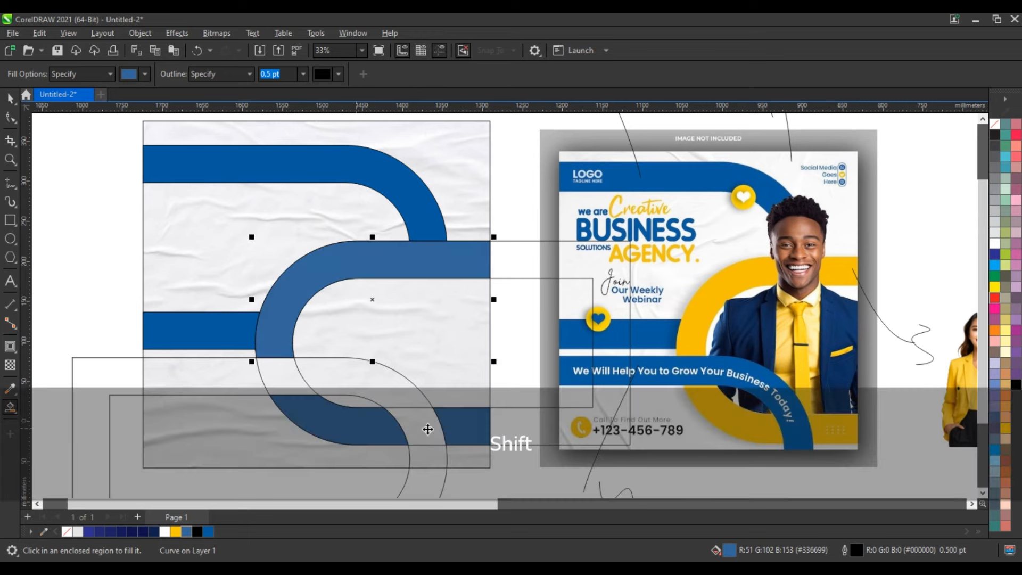
shift+click(463, 429)
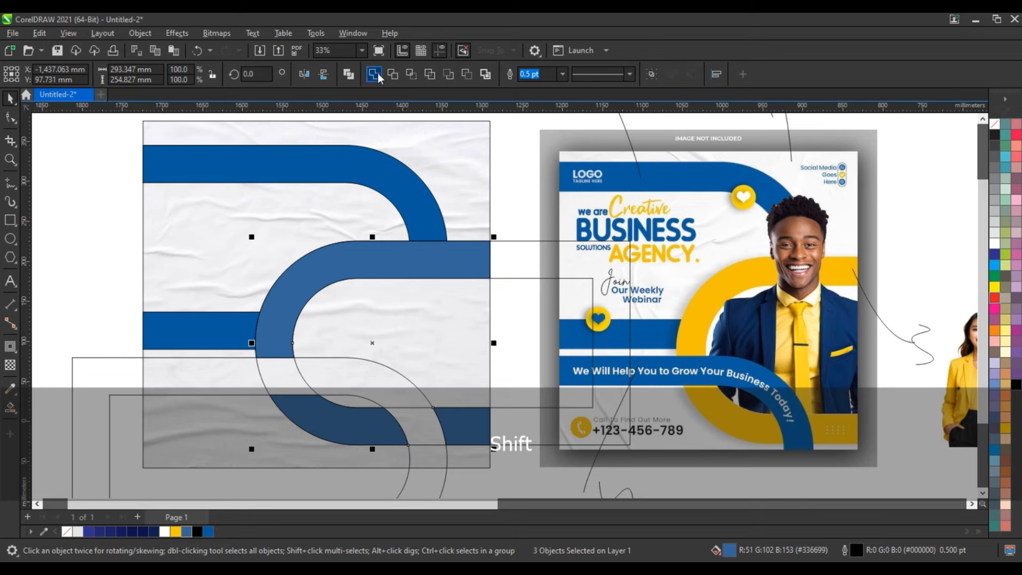
click(118, 219)
Sample the yellow from the reference poster's loop and apply it to the welded middle loop
click(11, 389)
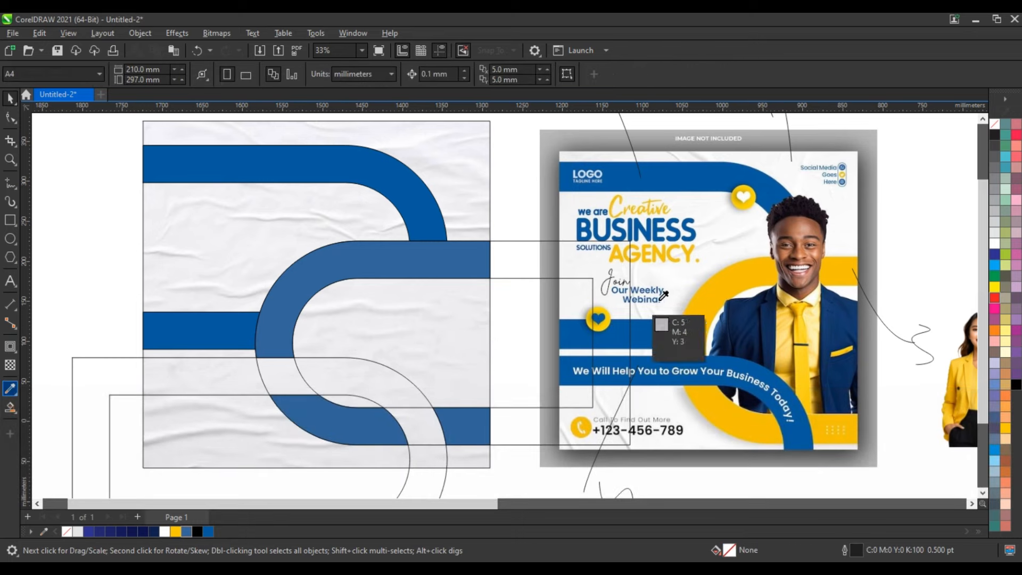
click(708, 305)
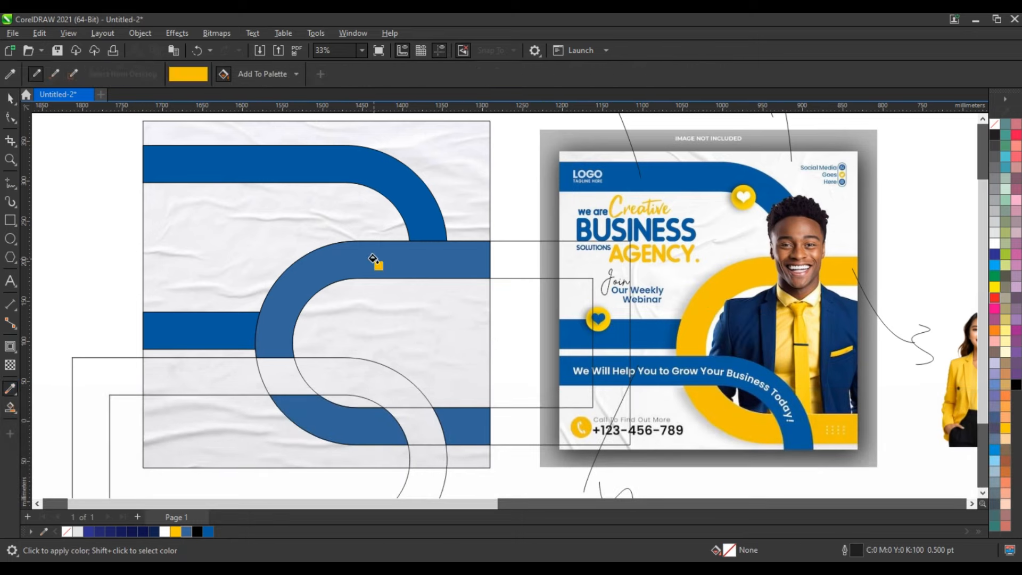
click(368, 251)
click(8, 101)
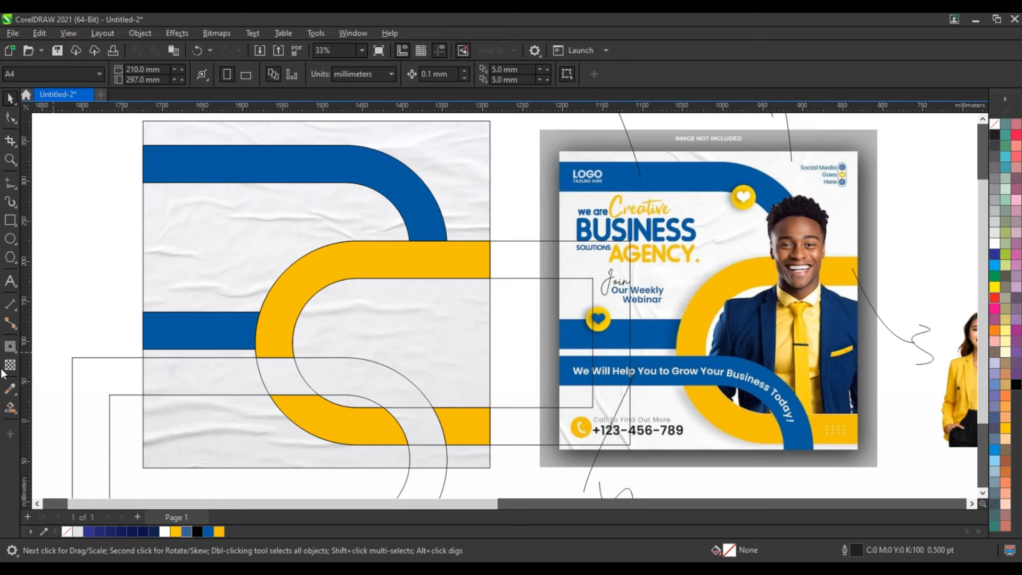
Smart-fill every segment of the lower band inside the square with blue #336699, down to the square's bottom edge
click(10, 408)
click(213, 384)
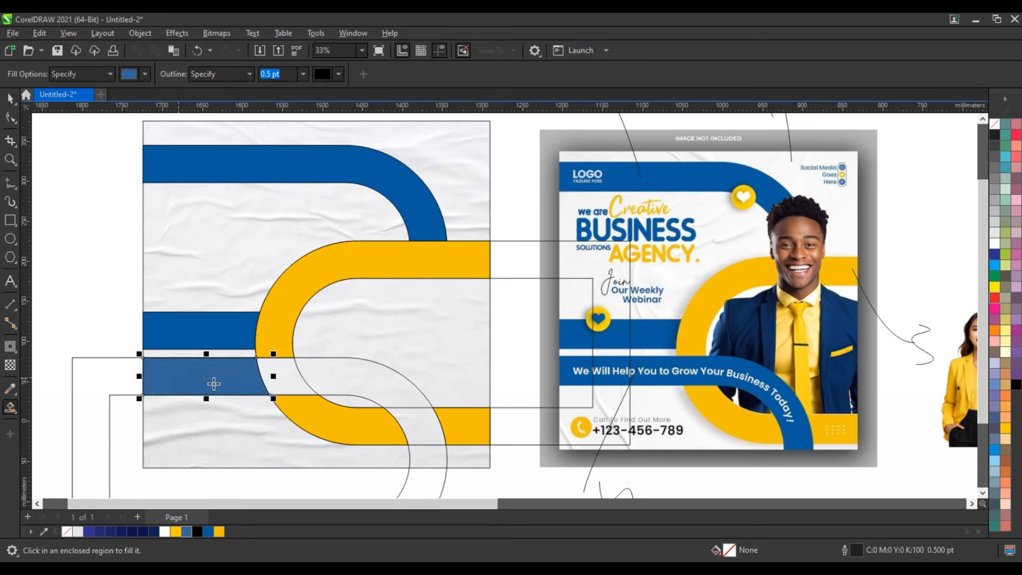
click(293, 384)
click(354, 381)
click(423, 429)
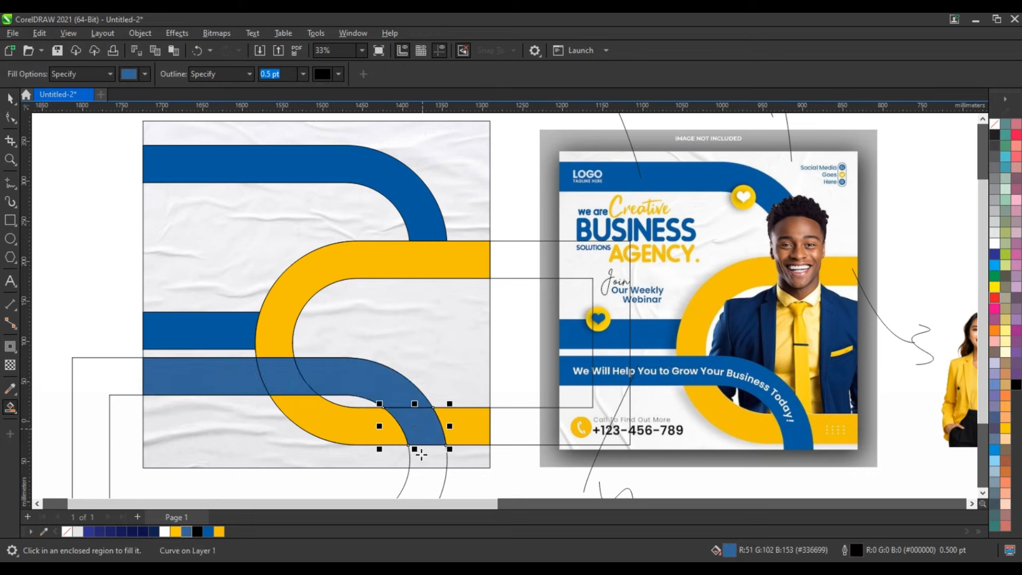
click(417, 452)
Select all the lower band's filled segments and weld them into one object
click(10, 98)
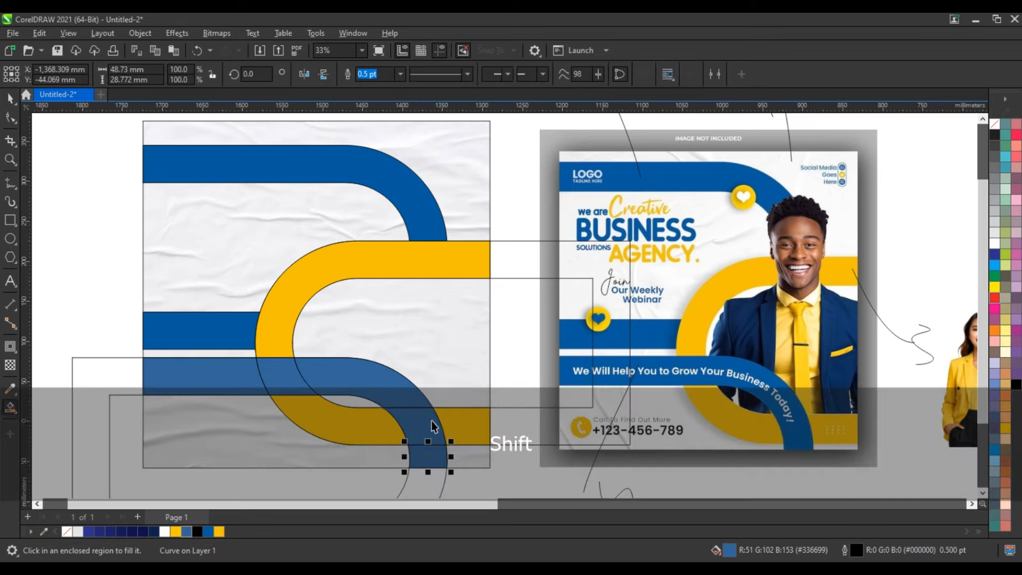
shift+click(392, 384)
shift+click(281, 379)
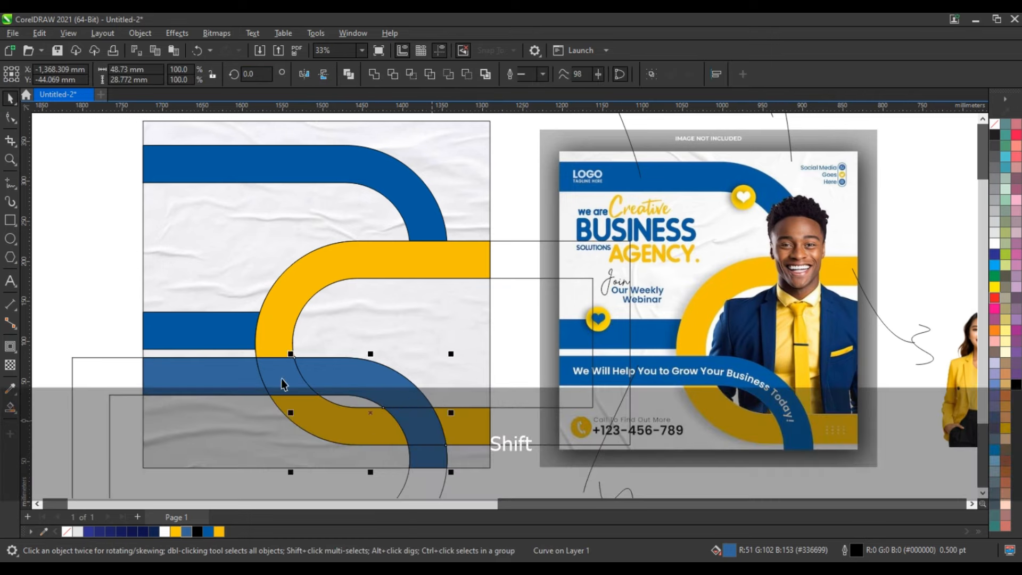
shift+click(221, 369)
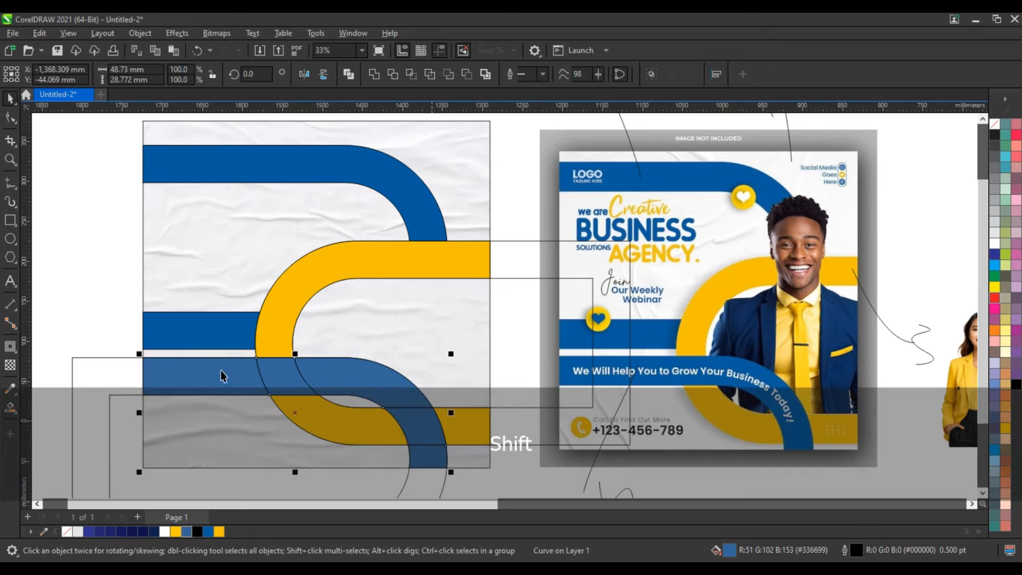
click(375, 74)
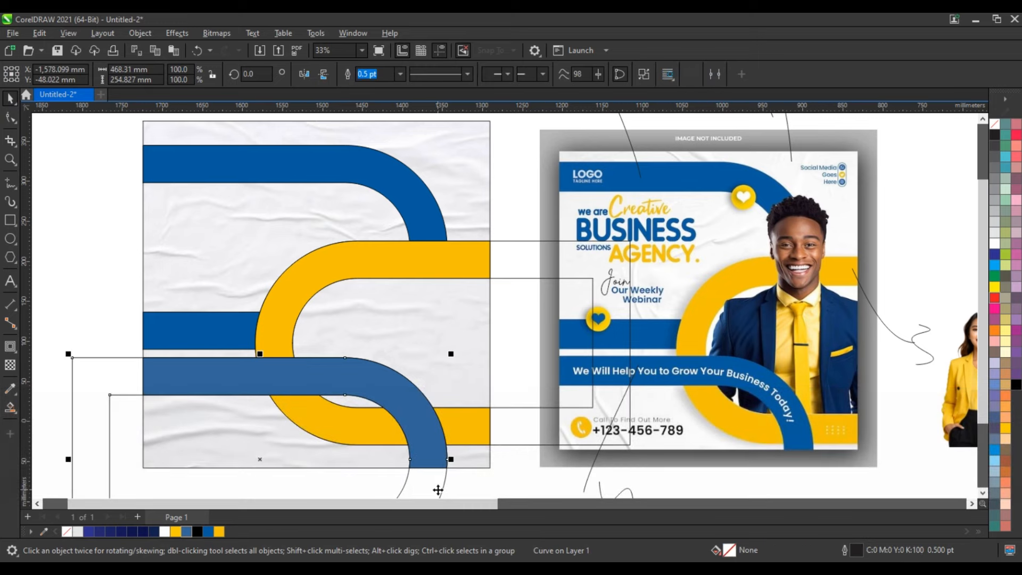
Delete the leftover outline curves and recolour the welded lower band with the upper band's blue
key(Delete)
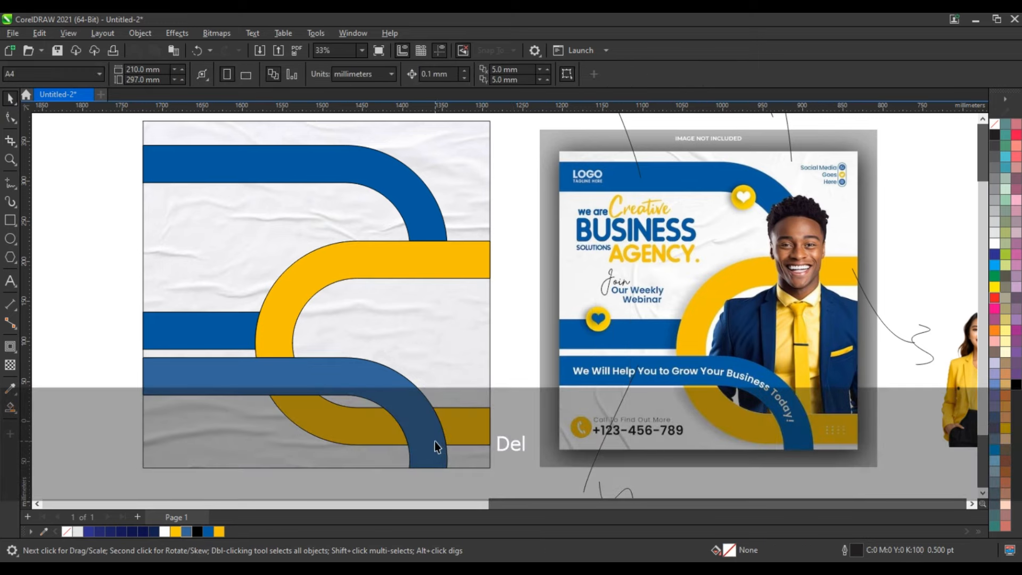
click(435, 441)
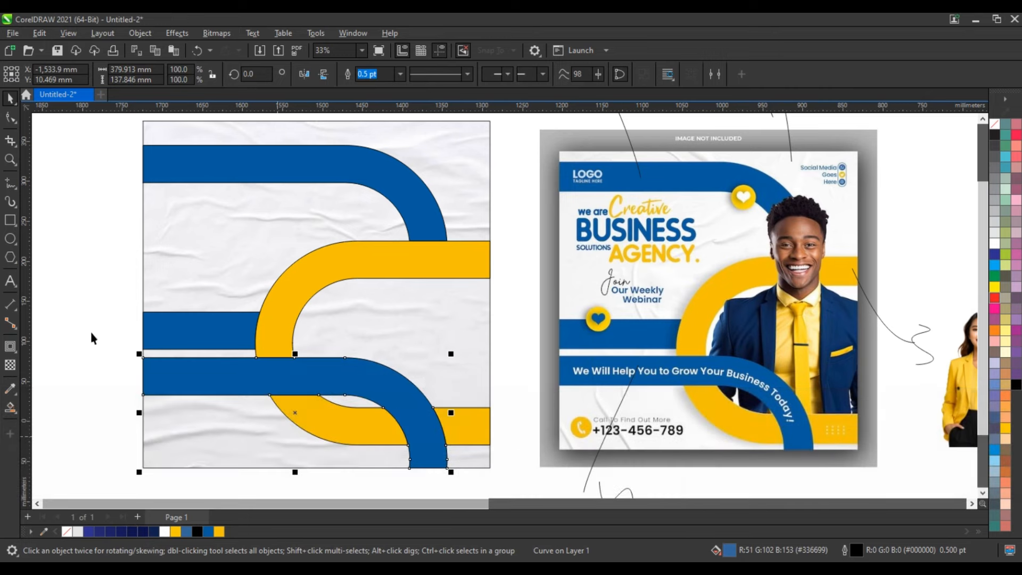
click(89, 329)
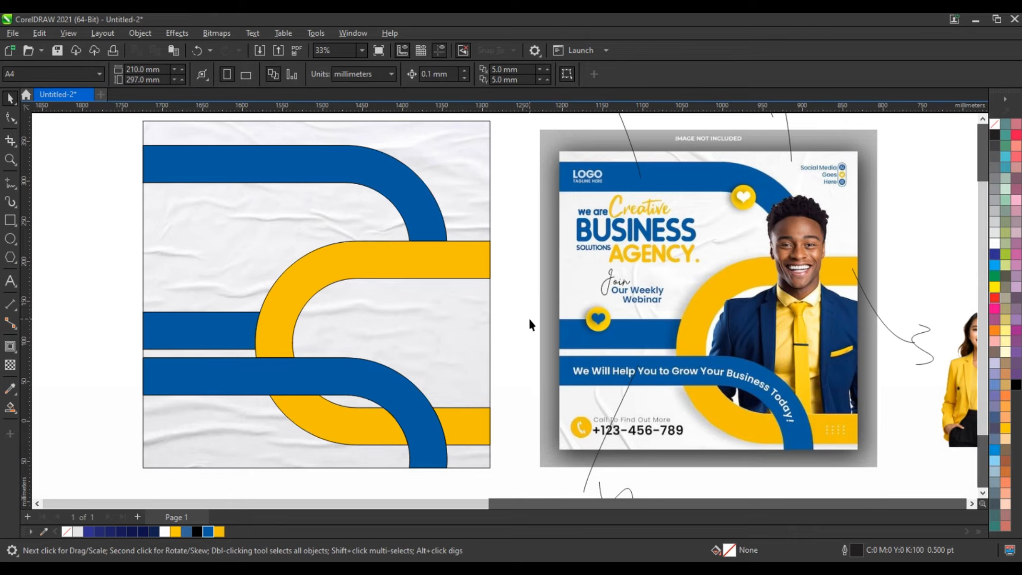
Move the woman's photo into the yellow loop and order it in front of the loop but behind the lower blue band
scroll(529, 324, down, 1)
click(865, 364)
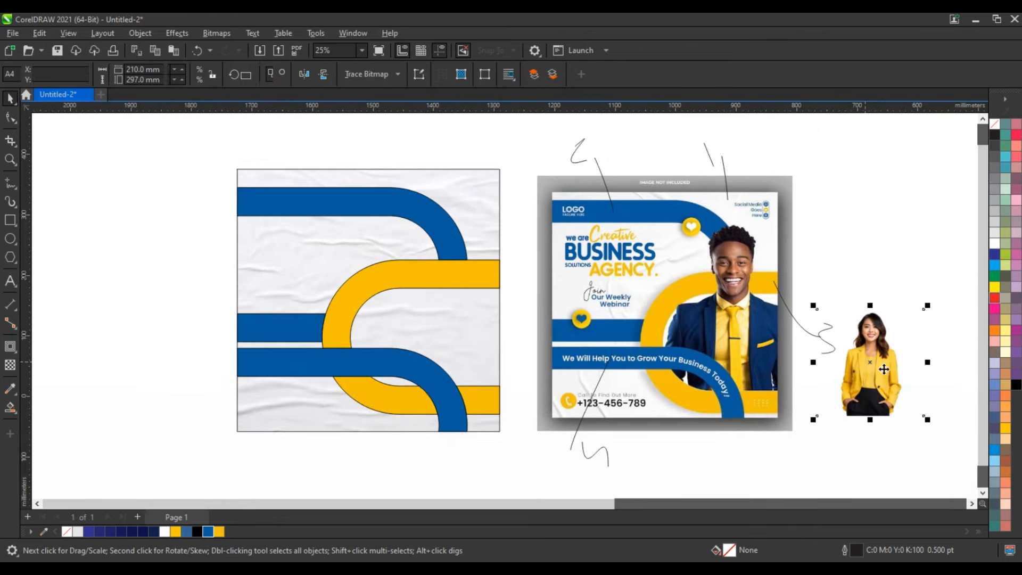
drag(886, 374, 430, 343)
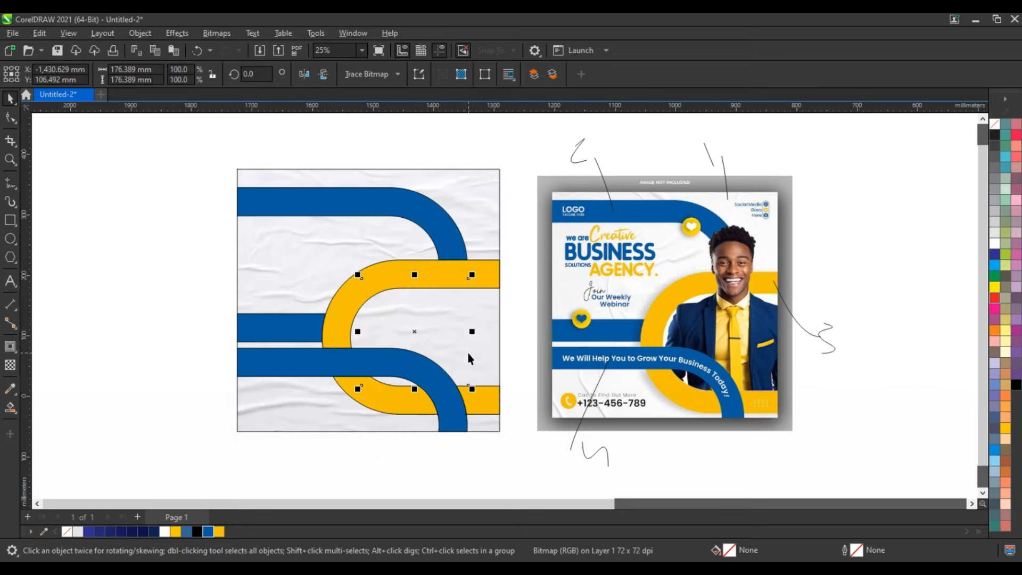
key(shift+Page_Up)
key(ctrl+Page_Down)
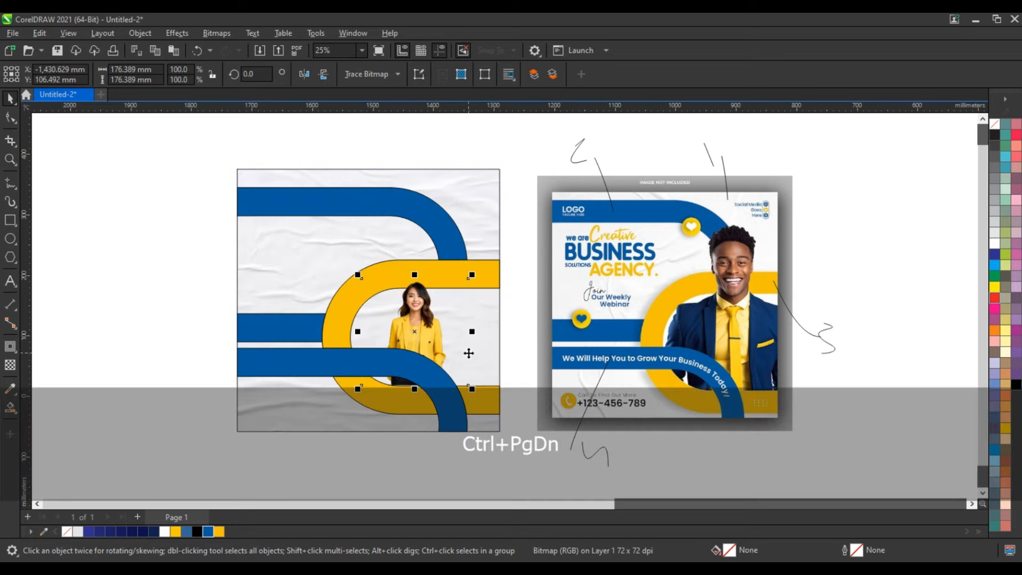
Enlarge the woman's photo to about 354 mm square and nudge it left so she fills the yellow loop
scroll(479, 357, down, 1)
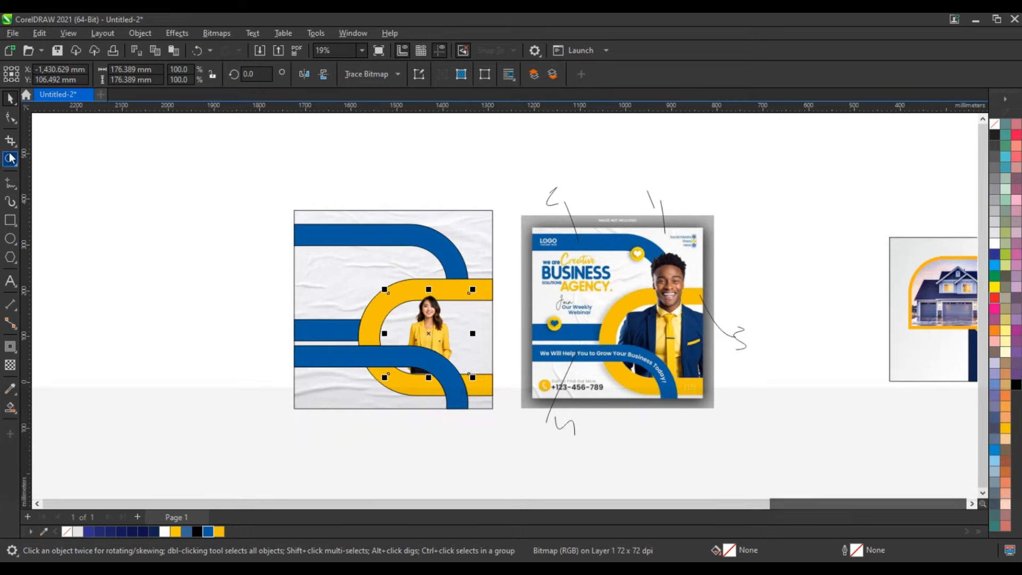
key(z)
drag(237, 204, 740, 418)
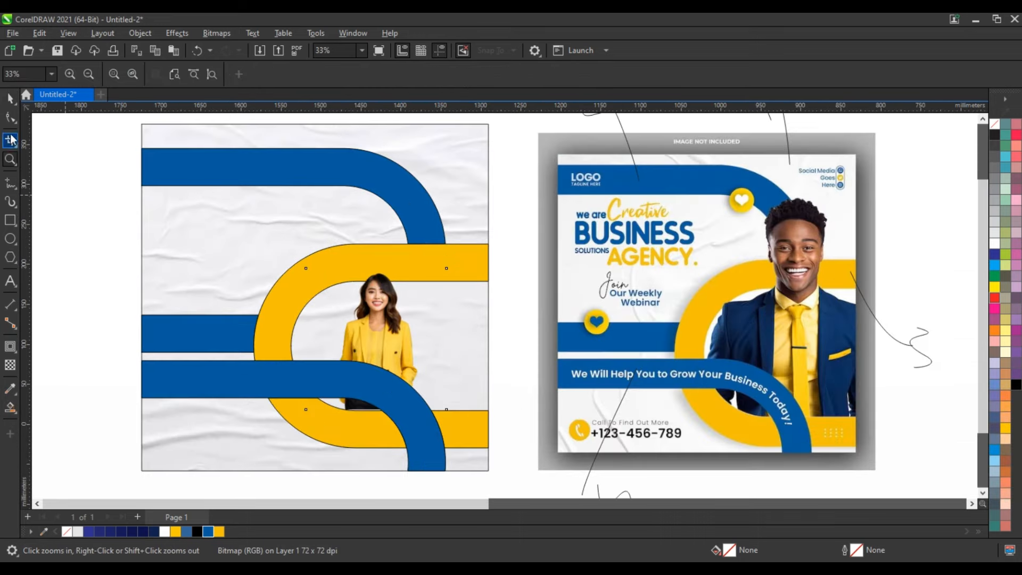
click(11, 98)
drag(452, 270, 530, 184)
drag(303, 414, 252, 481)
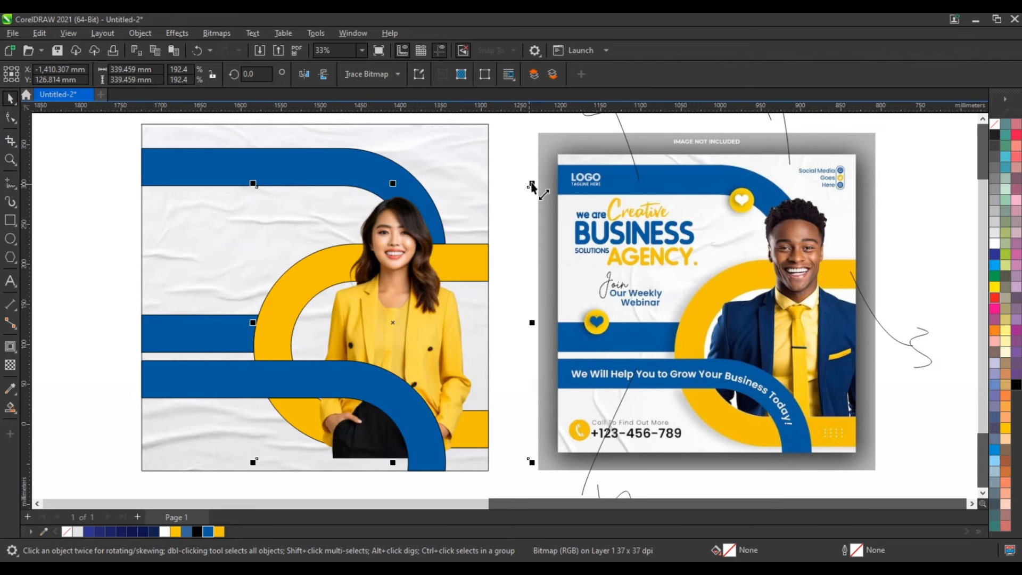
drag(534, 184, 565, 150)
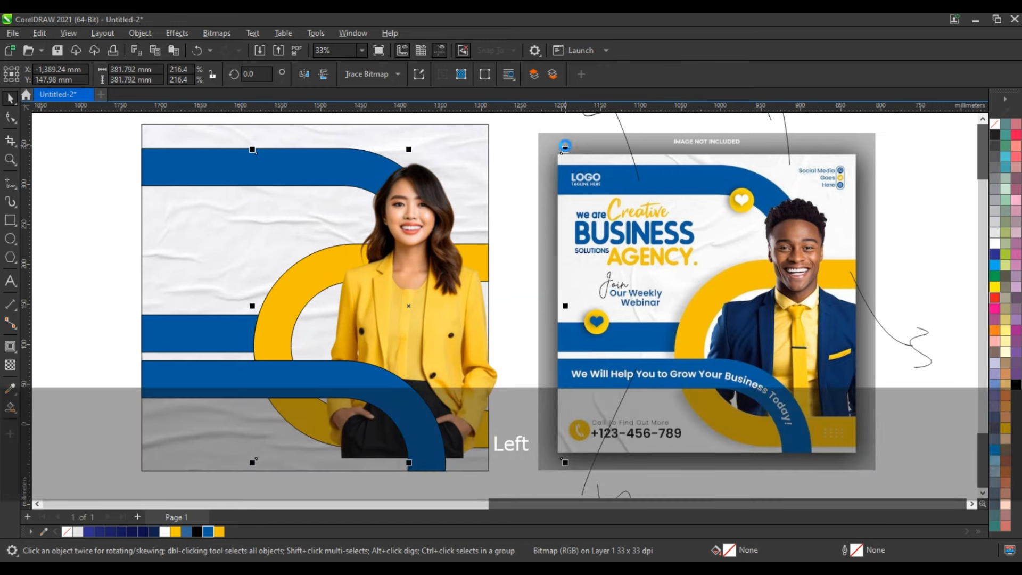
key(Left)
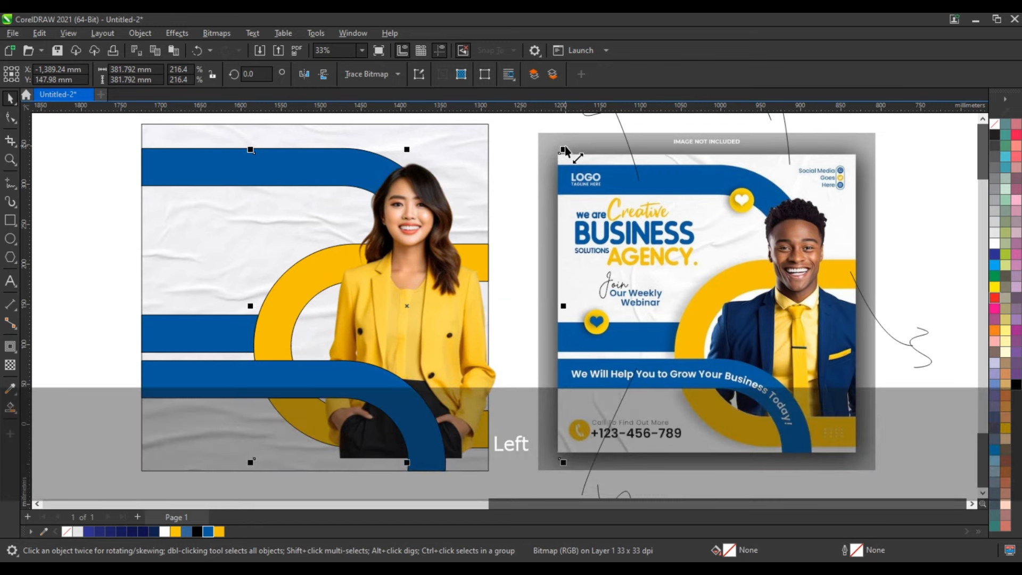
key(Left)
drag(563, 150, 551, 160)
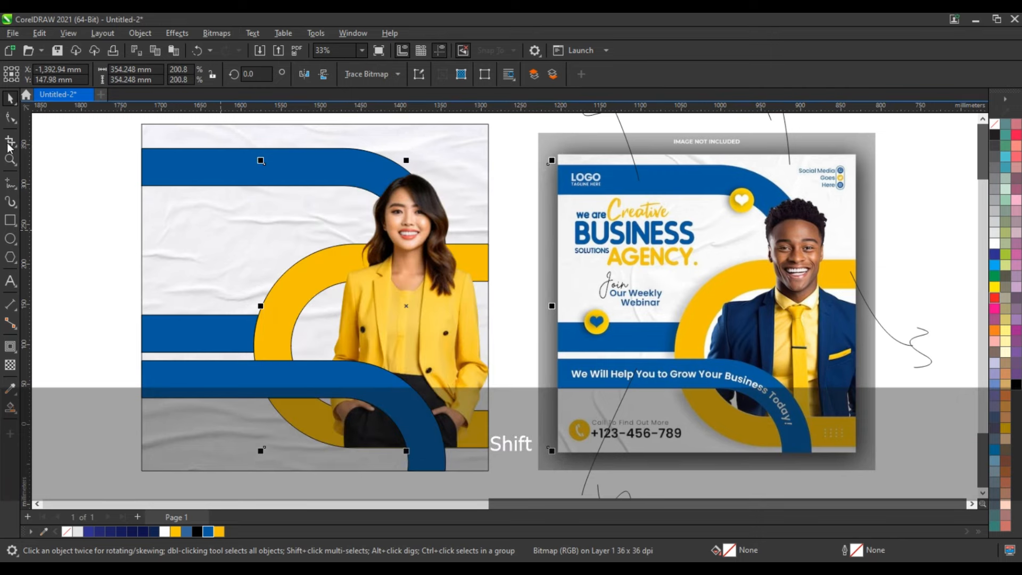
Crop the bottom of the woman's photo by raising its two lower nodes to the yellow loop's lower arm
click(10, 119)
drag(236, 431, 534, 465)
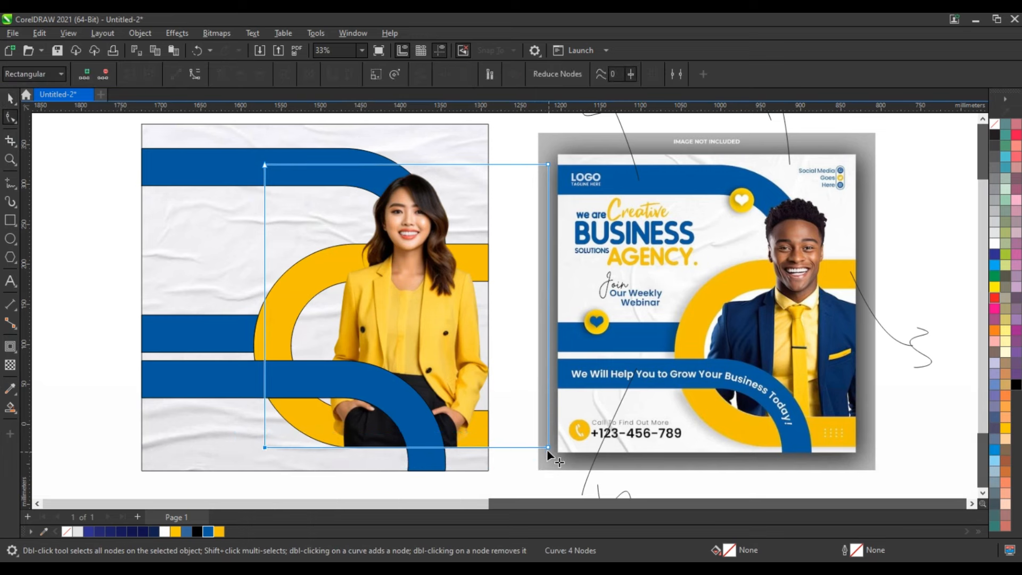
drag(550, 446, 546, 404)
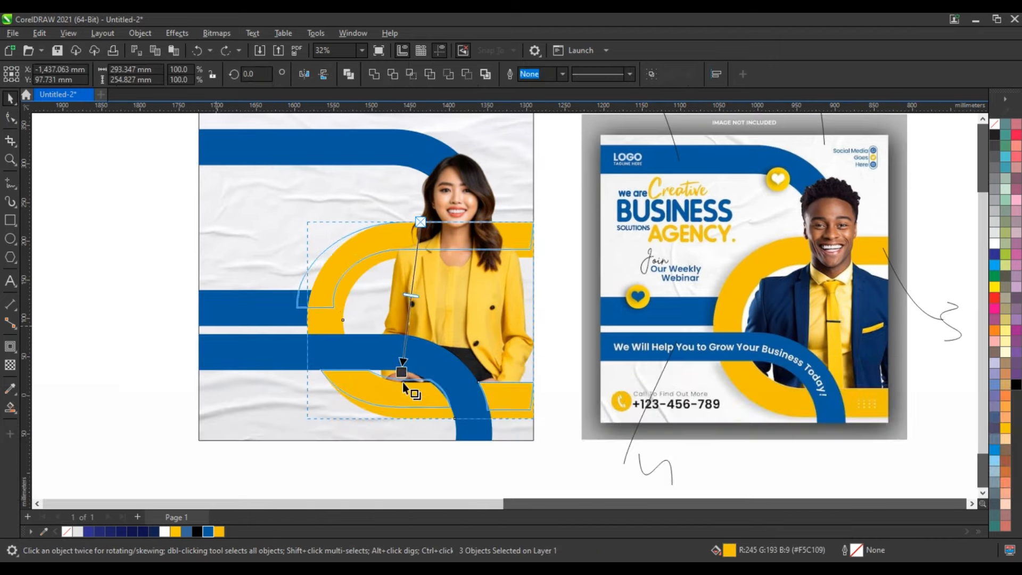
Add a downward drop shadow to the yellow loop, with Multiply mode, opacity 50 and feather 15
drag(402, 383, 422, 420)
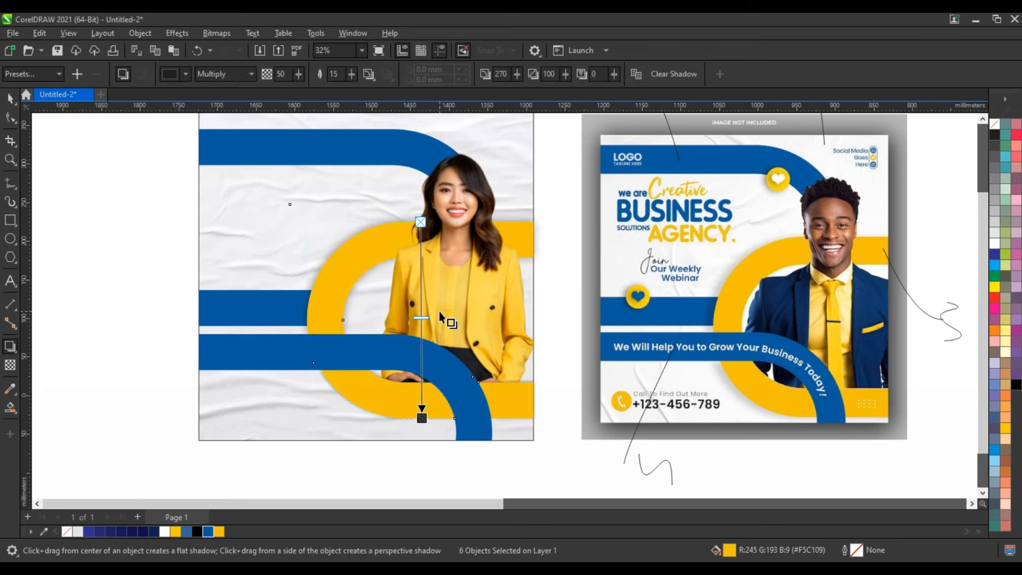
click(10, 97)
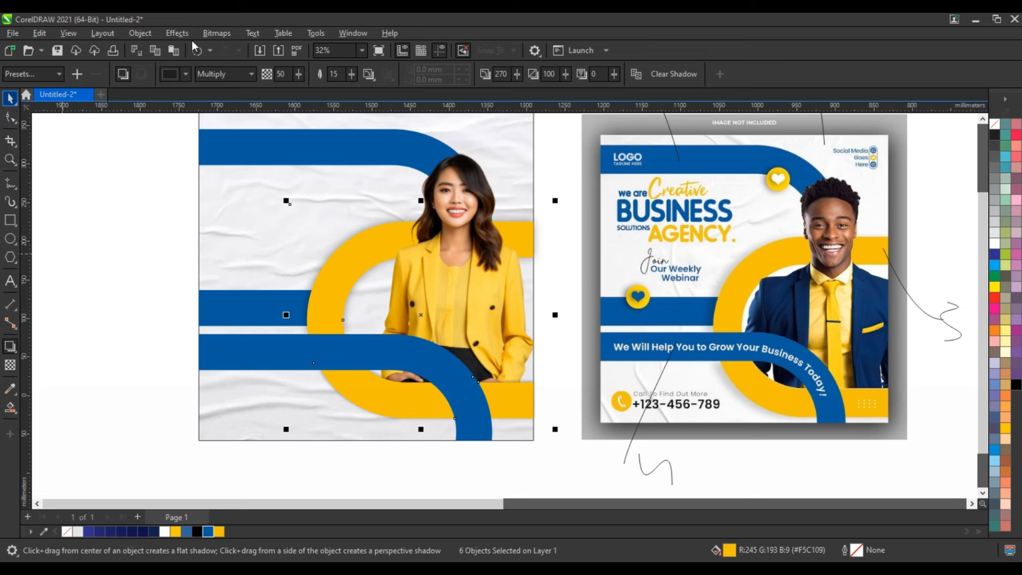
click(140, 33)
click(165, 329)
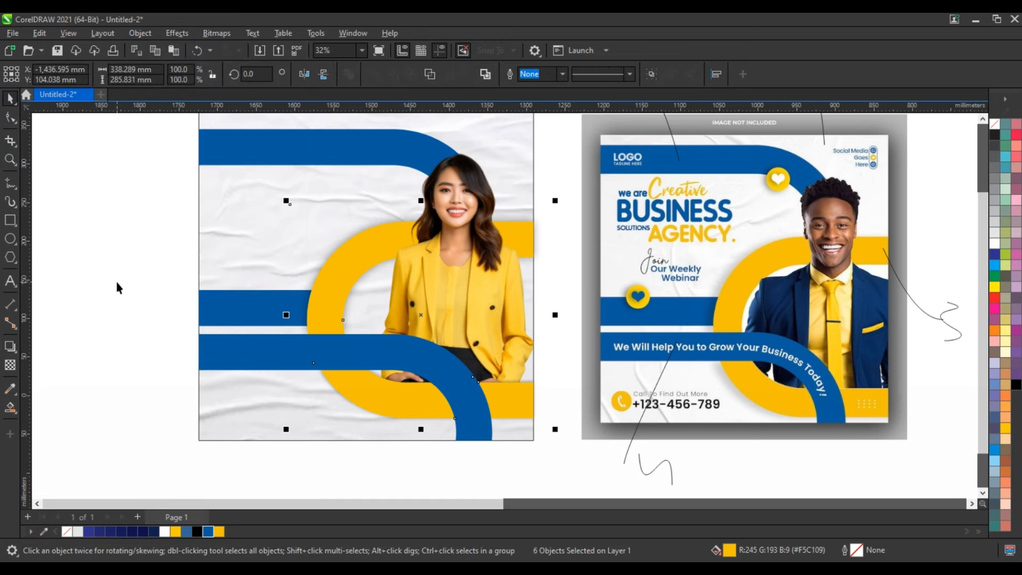
click(115, 279)
scroll(526, 296, down, 1)
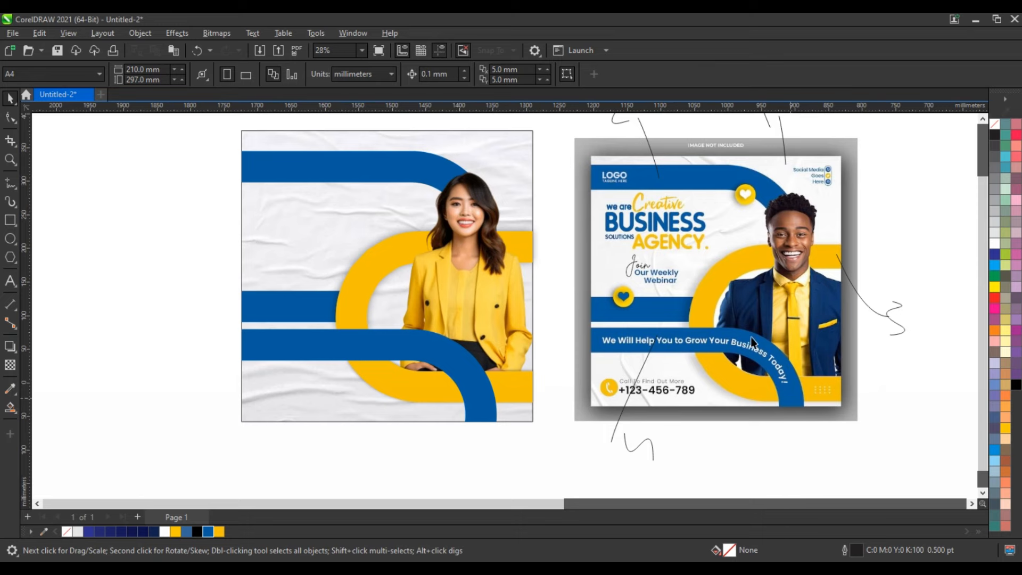
scroll(472, 328, down, 2)
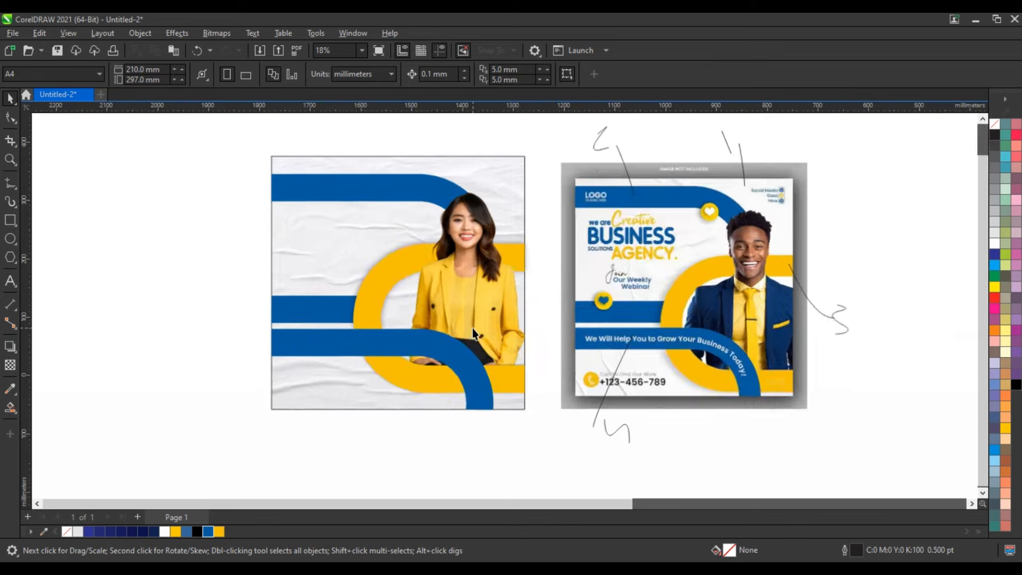
scroll(471, 328, up, 1)
scroll(472, 328, down, 3)
scroll(472, 328, up, 2)
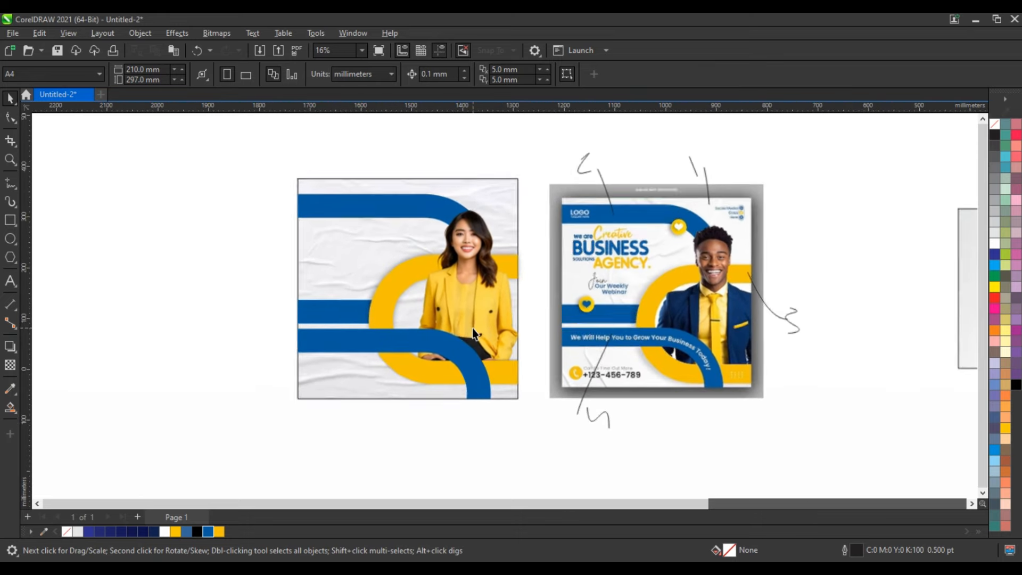